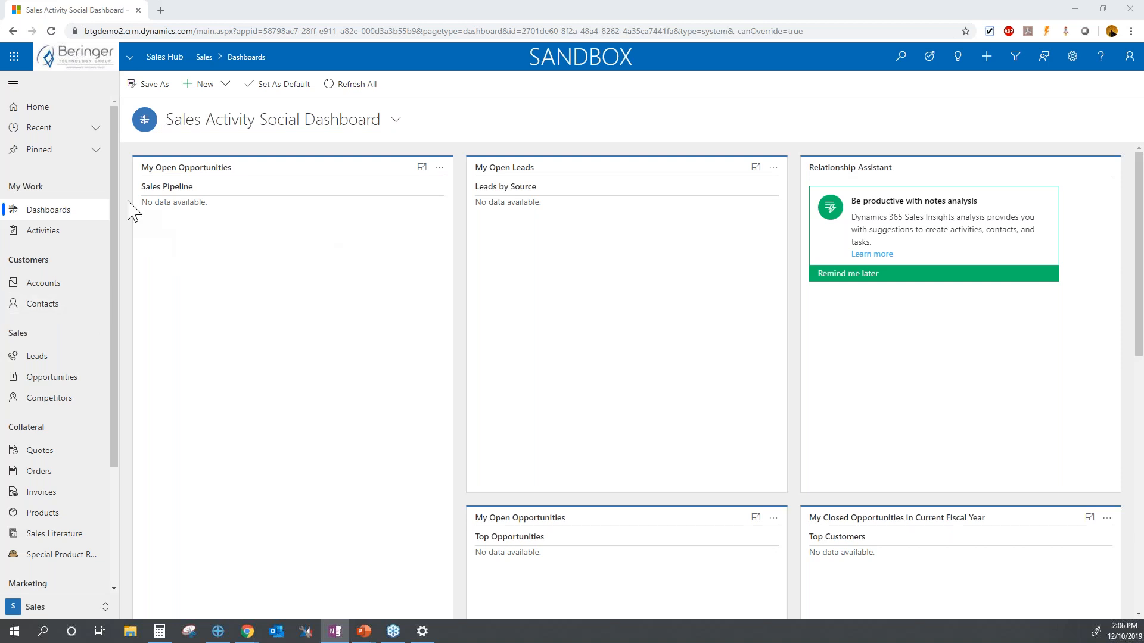
- Look through the App Settings and Sales Insights settings areas of the Sales Hub, then return to the Sales area
left_click_drag(118, 143, 117, 301)
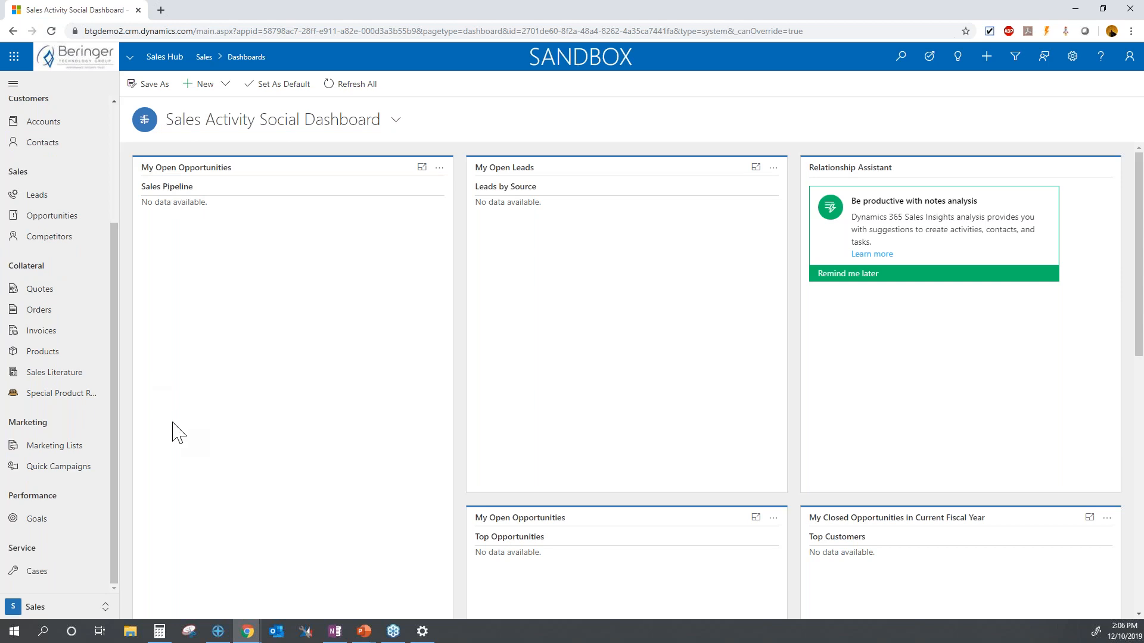
left_click(109, 607)
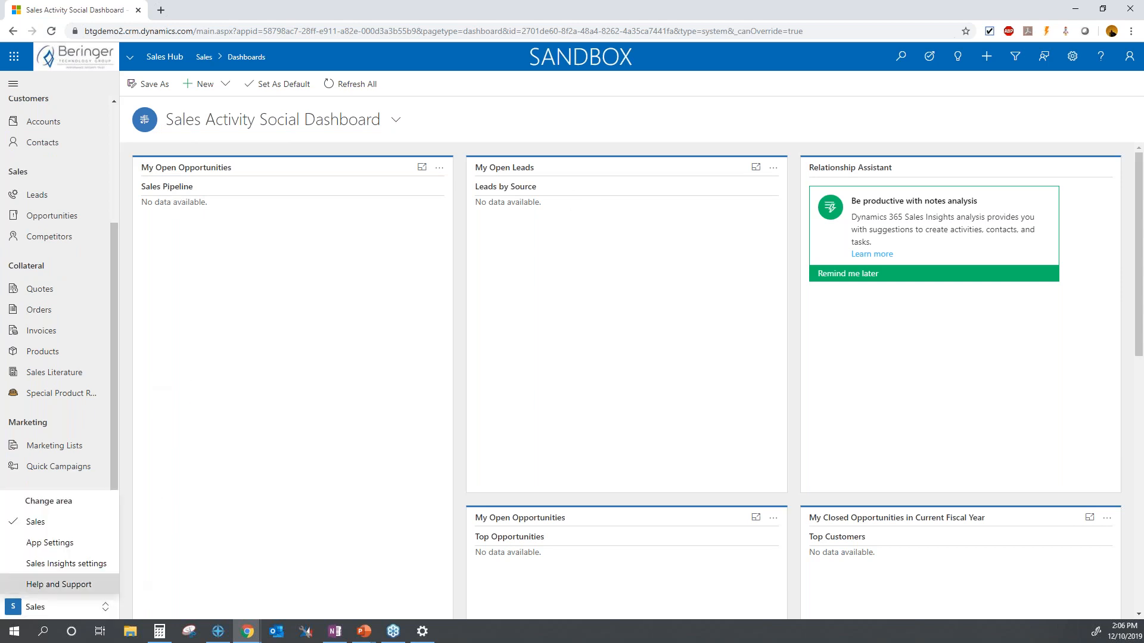
left_click(83, 543)
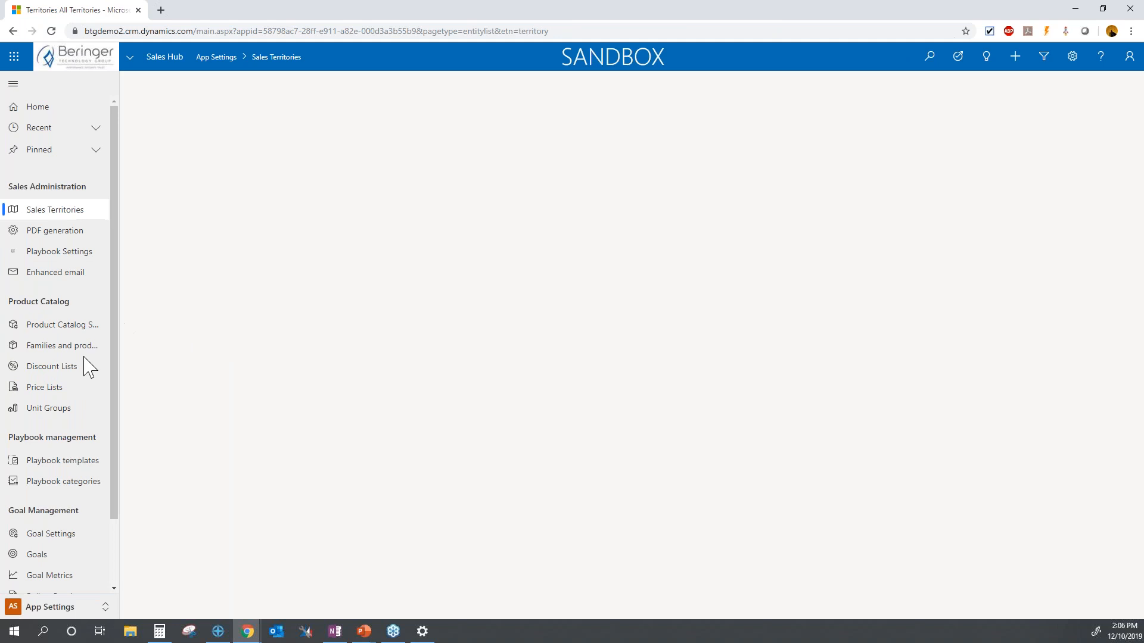
scroll(68, 286, "down", 2)
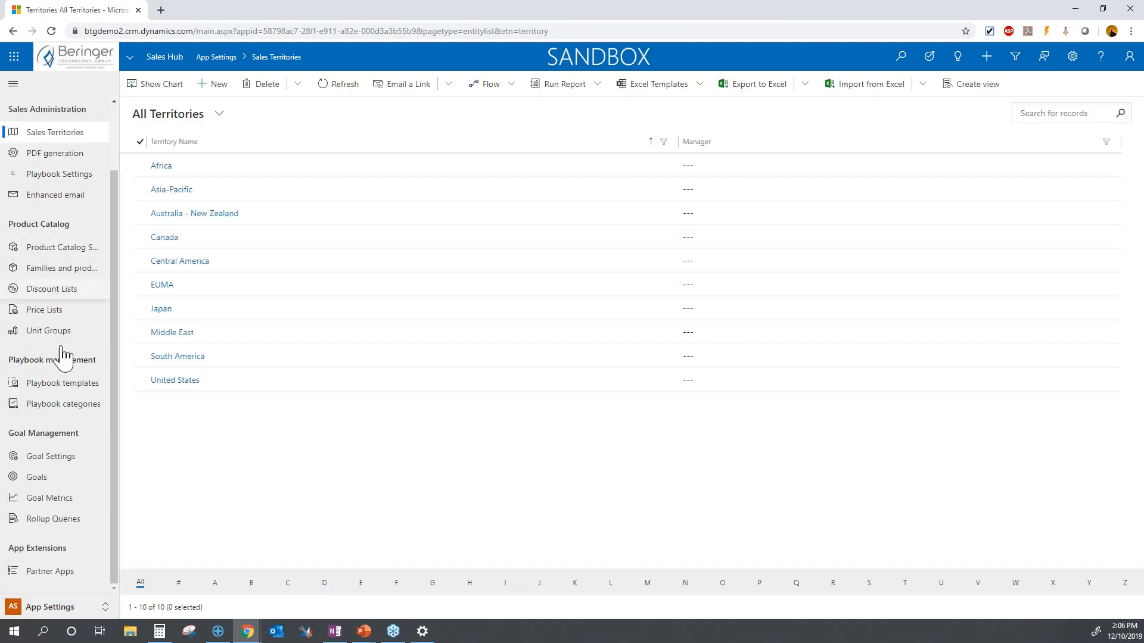
left_click(78, 611)
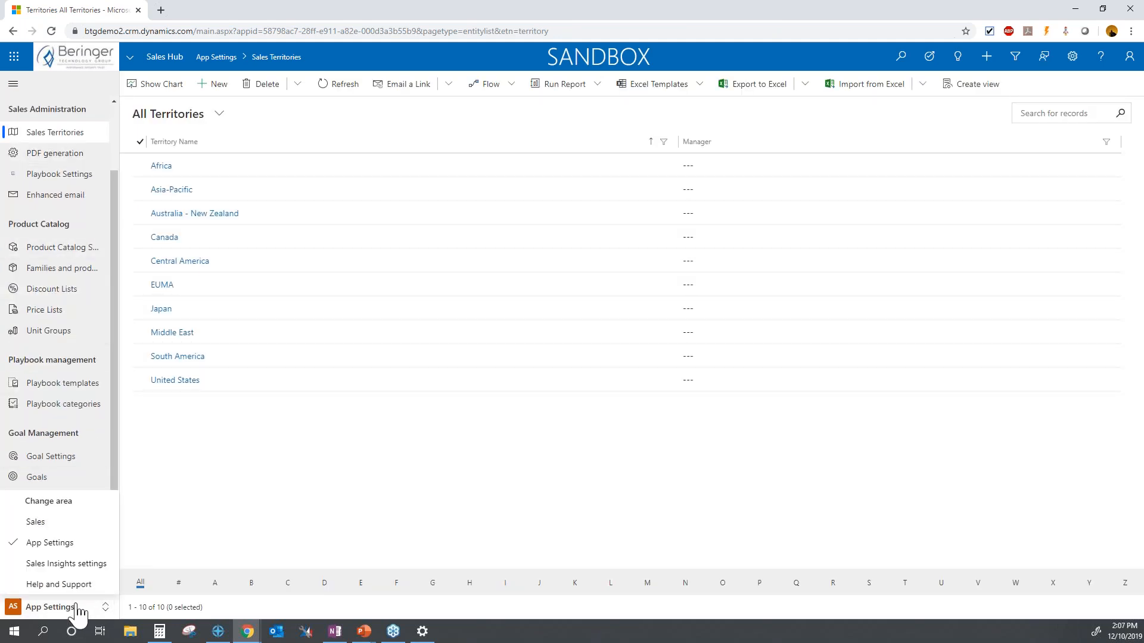
left_click(64, 565)
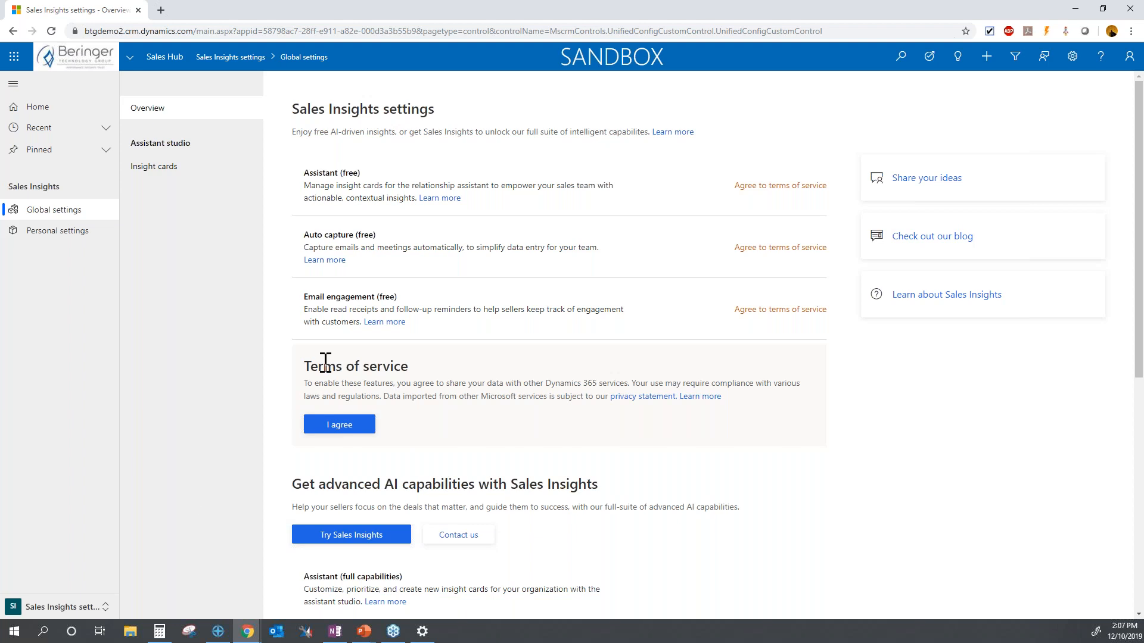
left_click(104, 608)
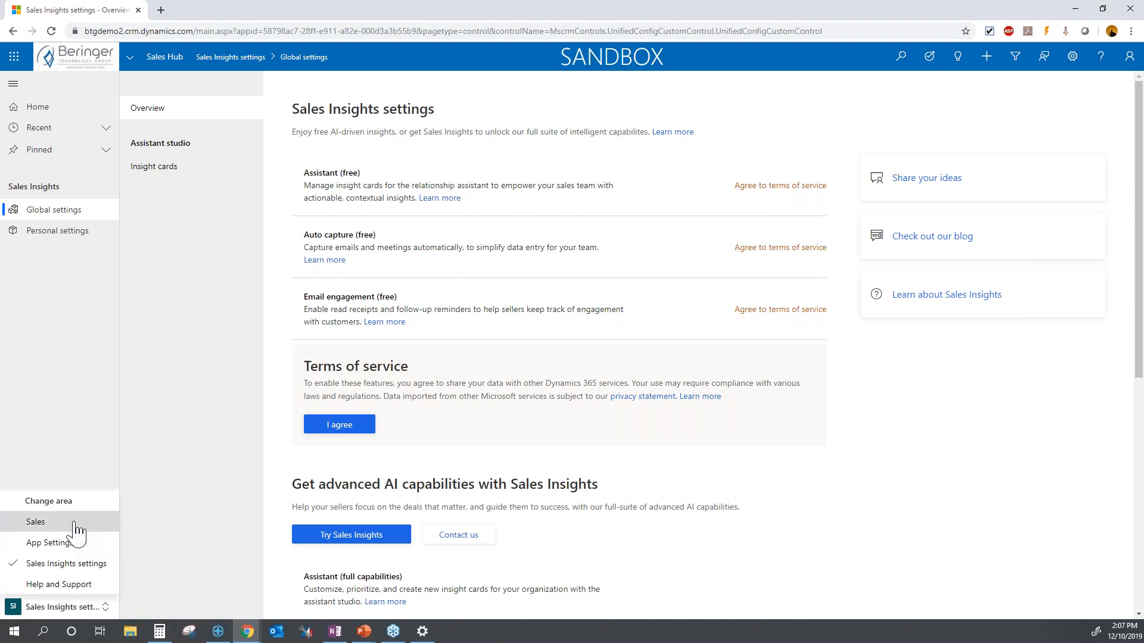
left_click(75, 523)
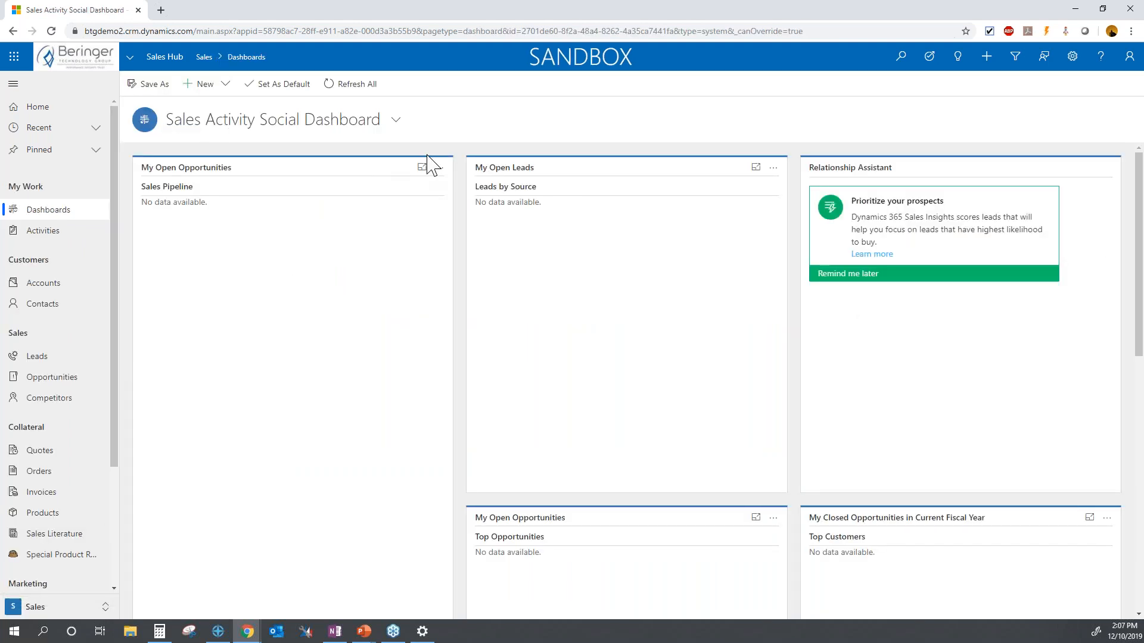
- Switch from the Sales Activity Social Dashboard to the Engineering - Special Product dashboard
left_click(396, 122)
left_click_drag(396, 210, 397, 165)
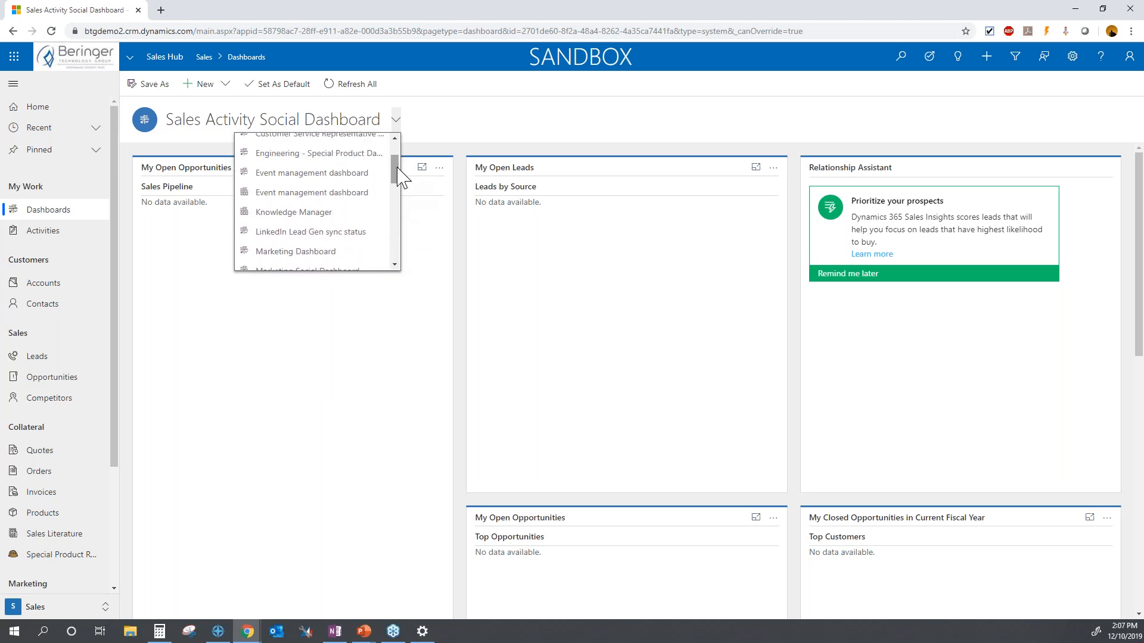
left_click(357, 155)
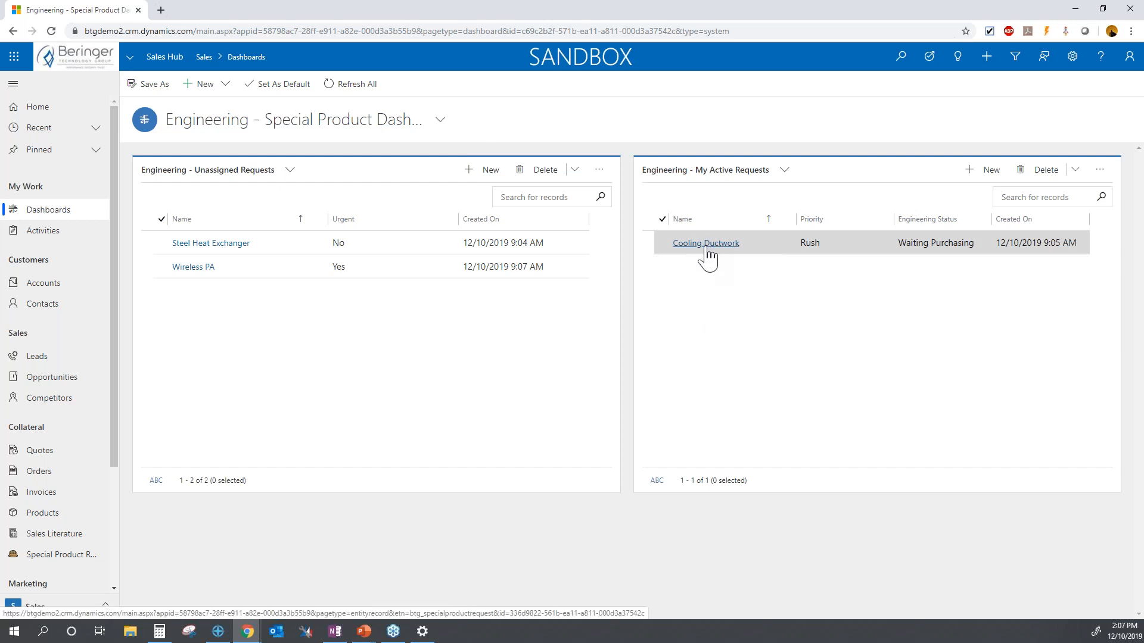
- Open the Cooling Ductwork special product request and examine its sales and engineering process fields
left_click(707, 247)
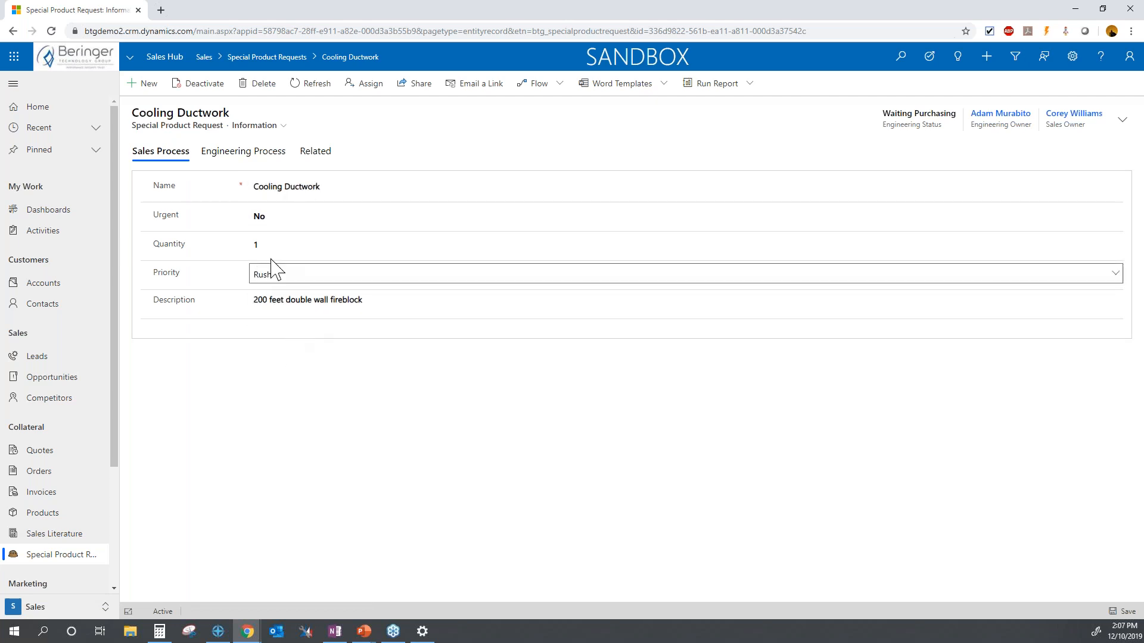
left_click(231, 153)
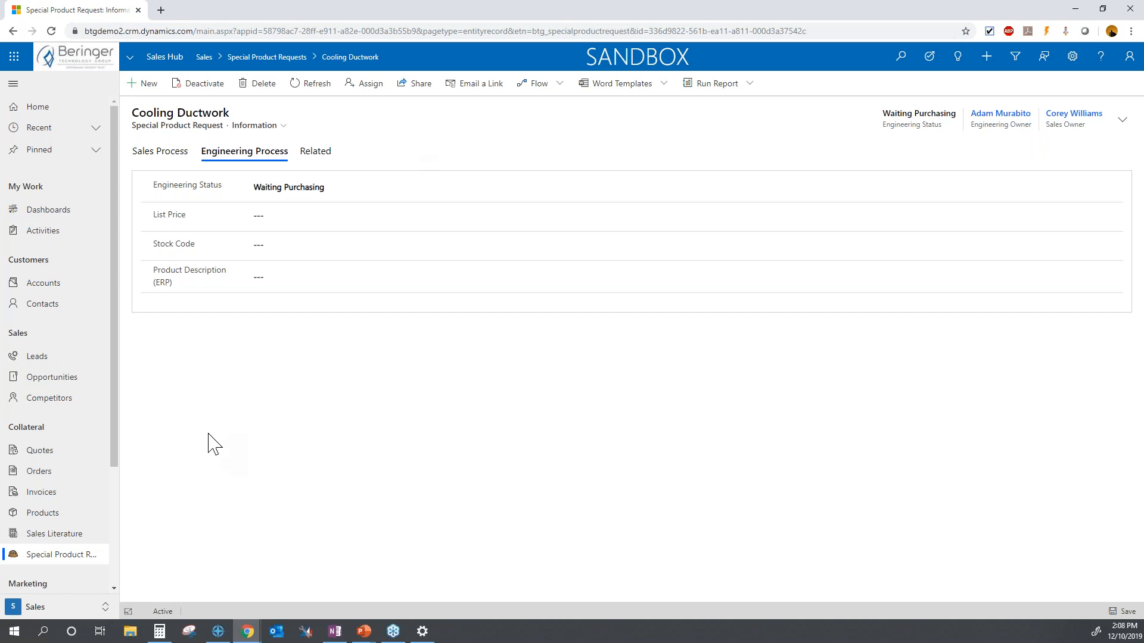
key("alt+Tab")
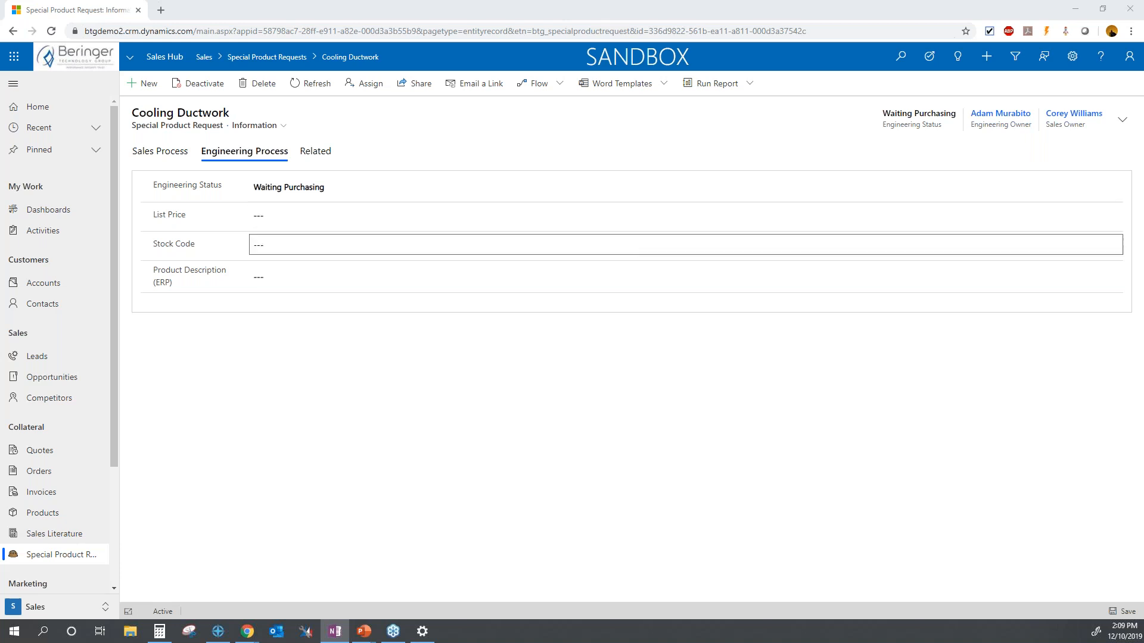
- Open the advanced settings and display the list of all solutions under Customization
left_click(1074, 58)
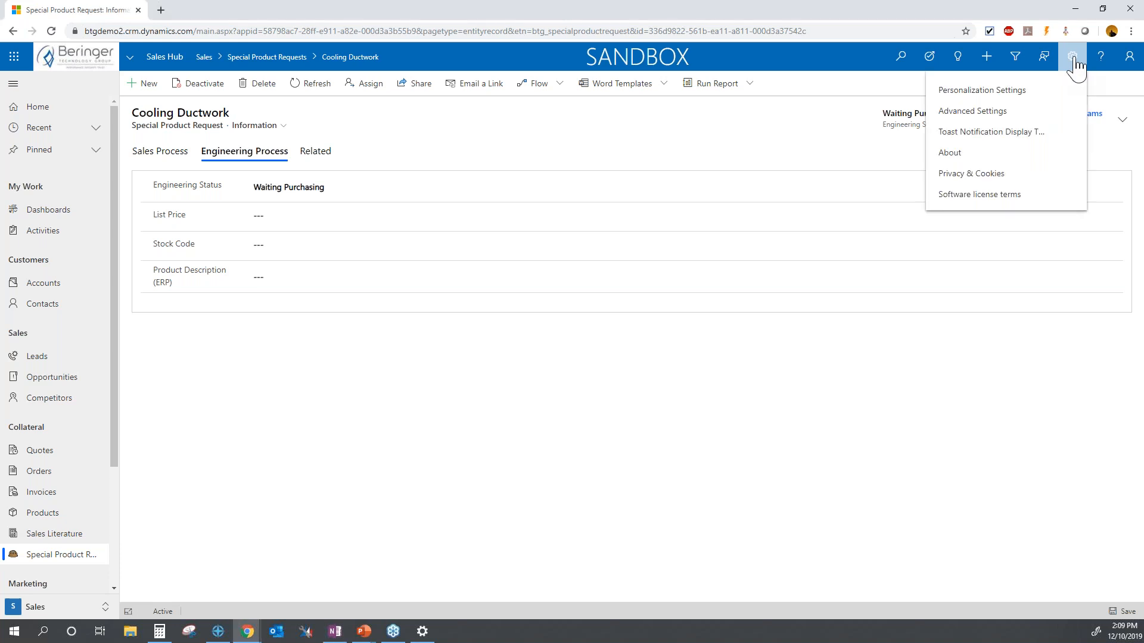
left_click(999, 118)
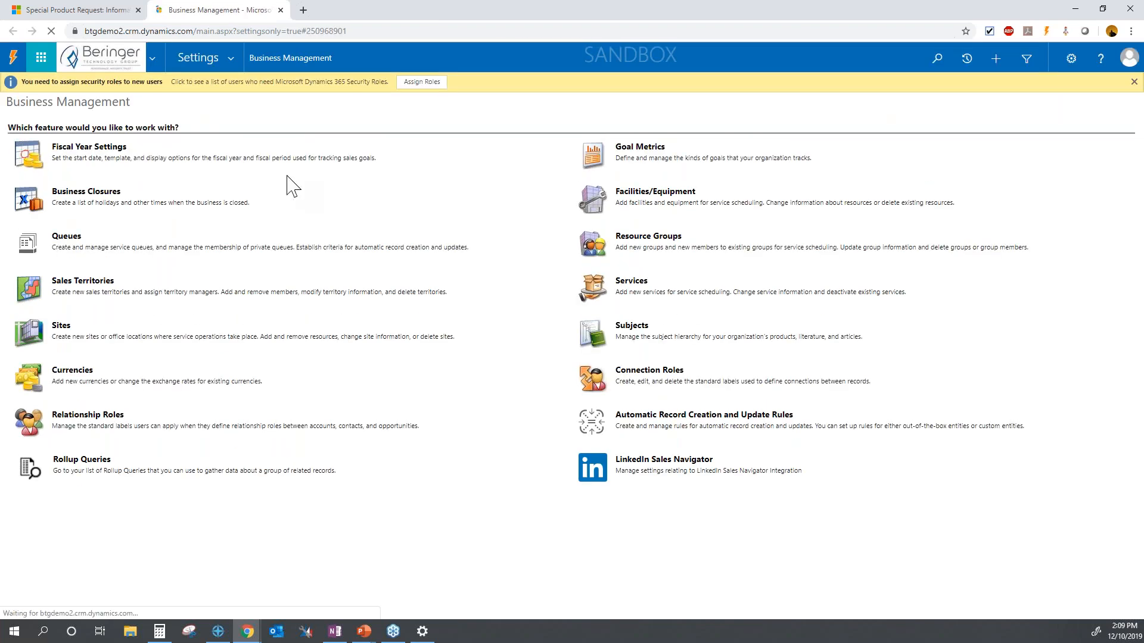
left_click(233, 60)
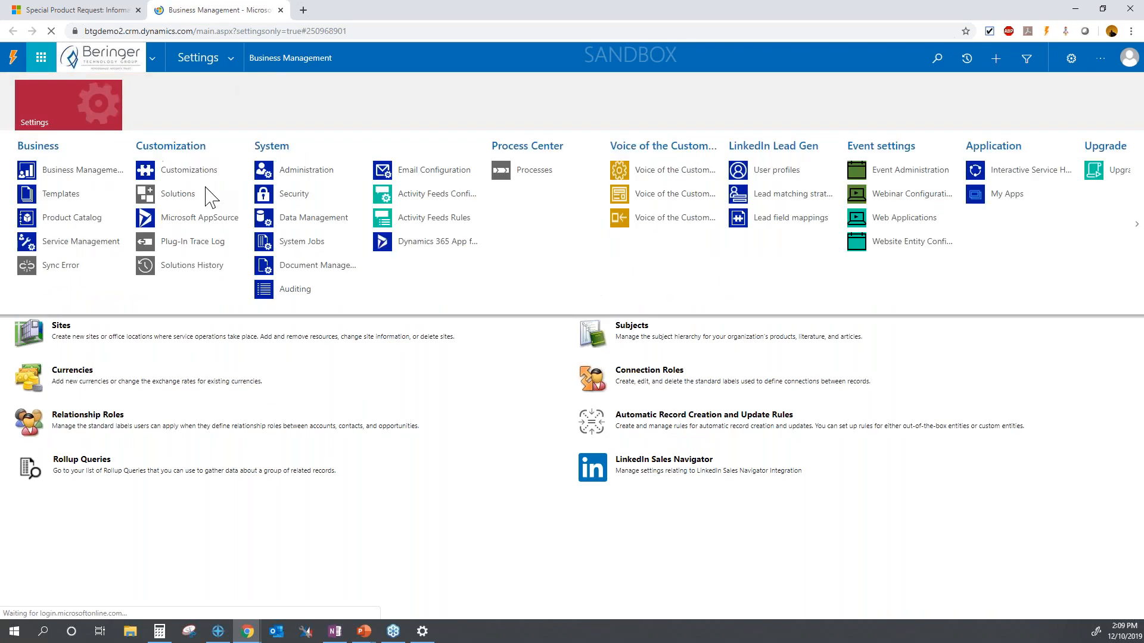
left_click(194, 196)
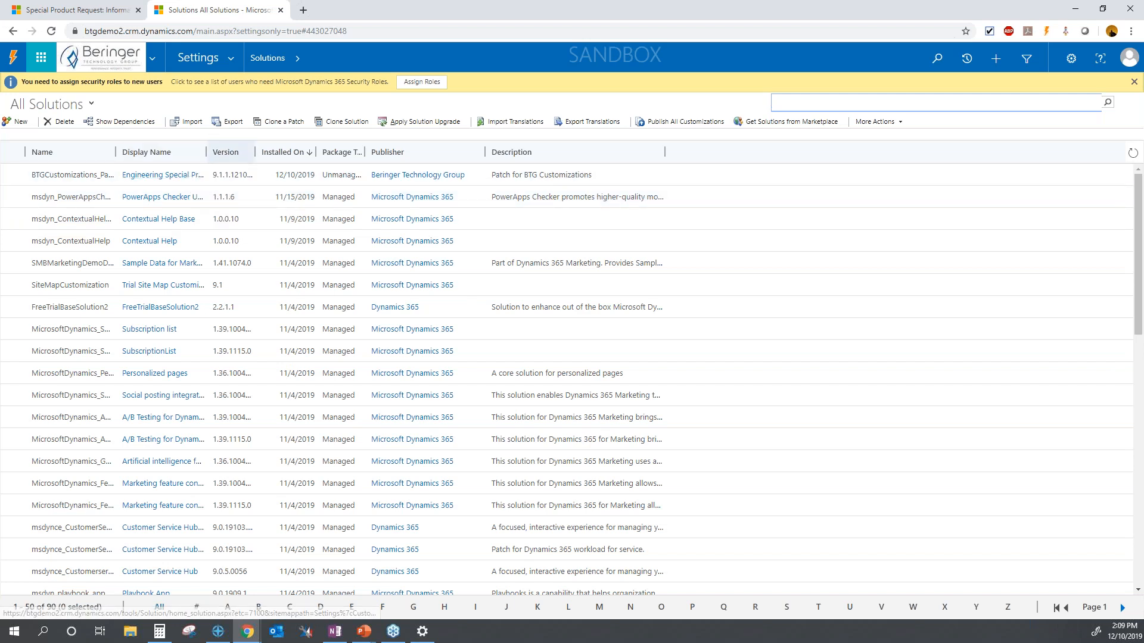
- Open the Engineering Special Products solution and show its model-driven apps
left_click(187, 175)
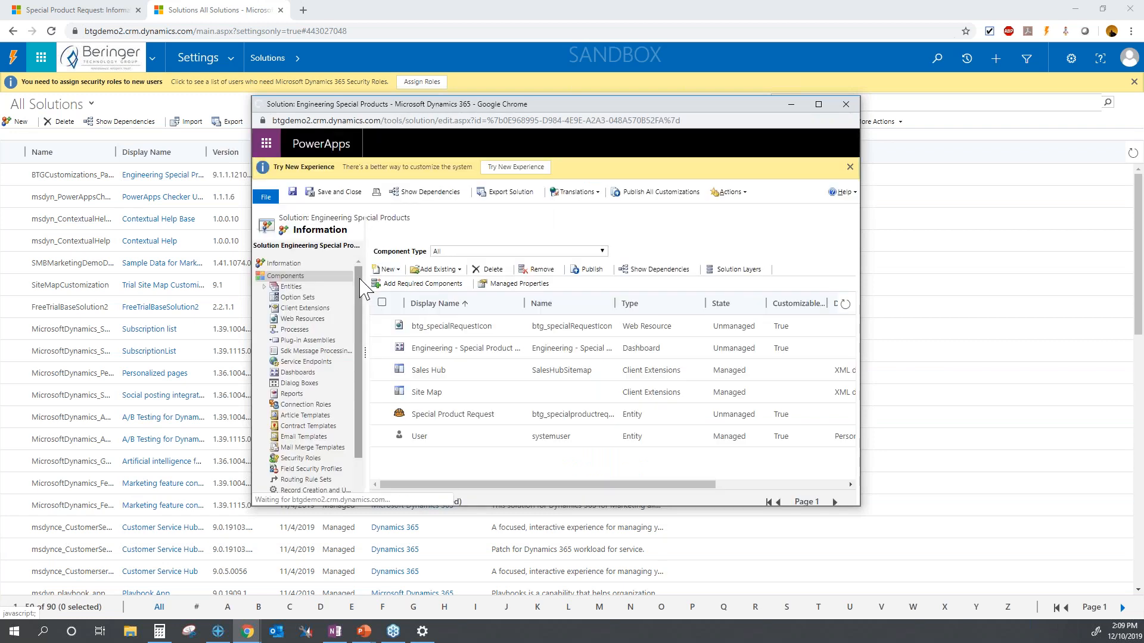
scroll(362, 294, "down", 3)
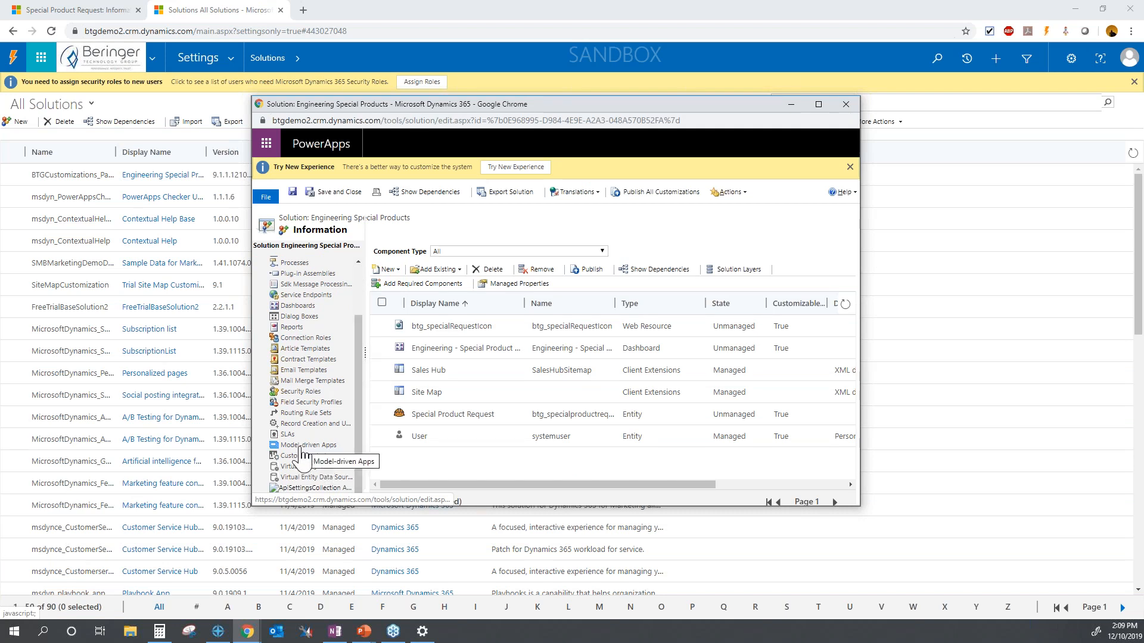
left_click(302, 446)
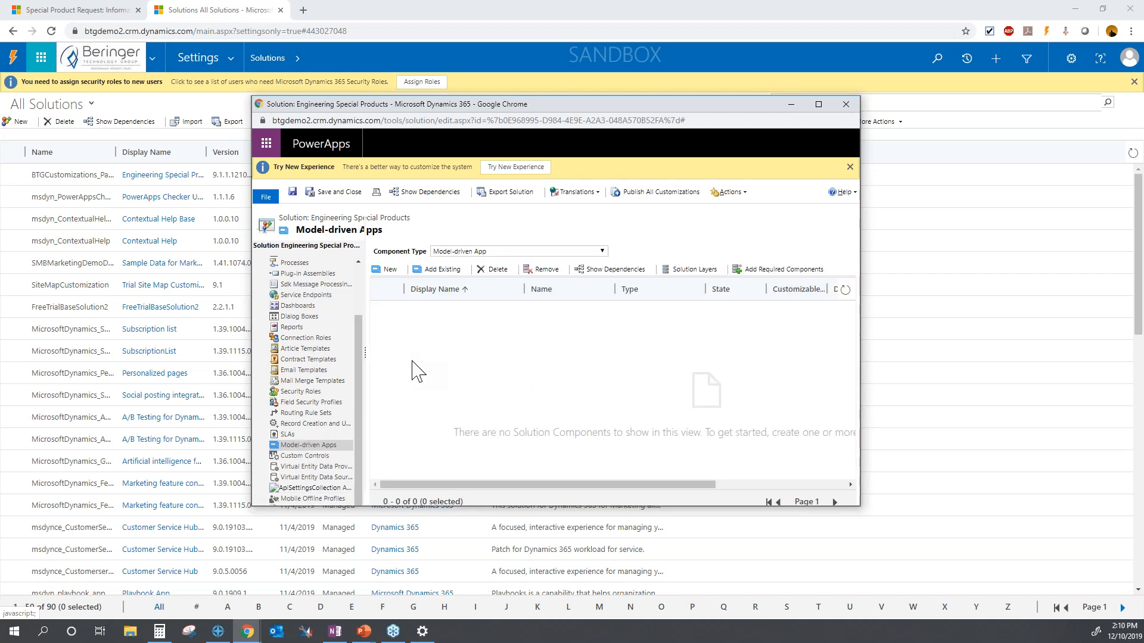
left_click(446, 271)
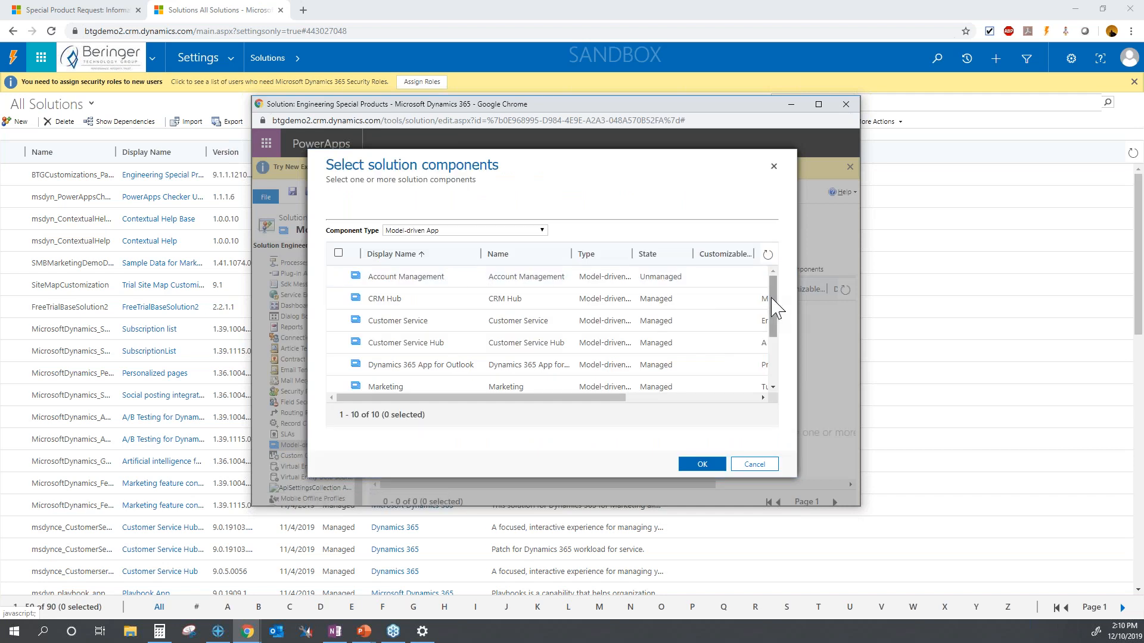
mouse_move(773, 291)
left_mouse_down()
mouse_move(773, 364)
mouse_move(772, 273)
left_mouse_up()
left_click(754, 464)
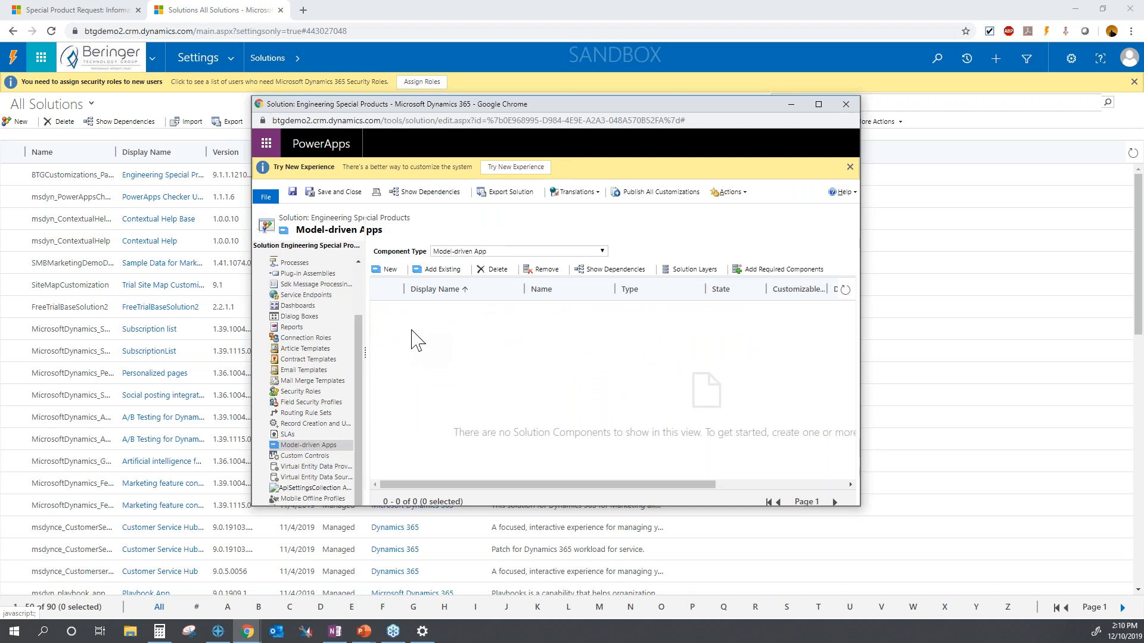
- Start a new model-driven app named "Engineering Process" with the description "For engineering staff to use in Special Product Creation"
left_click(390, 269)
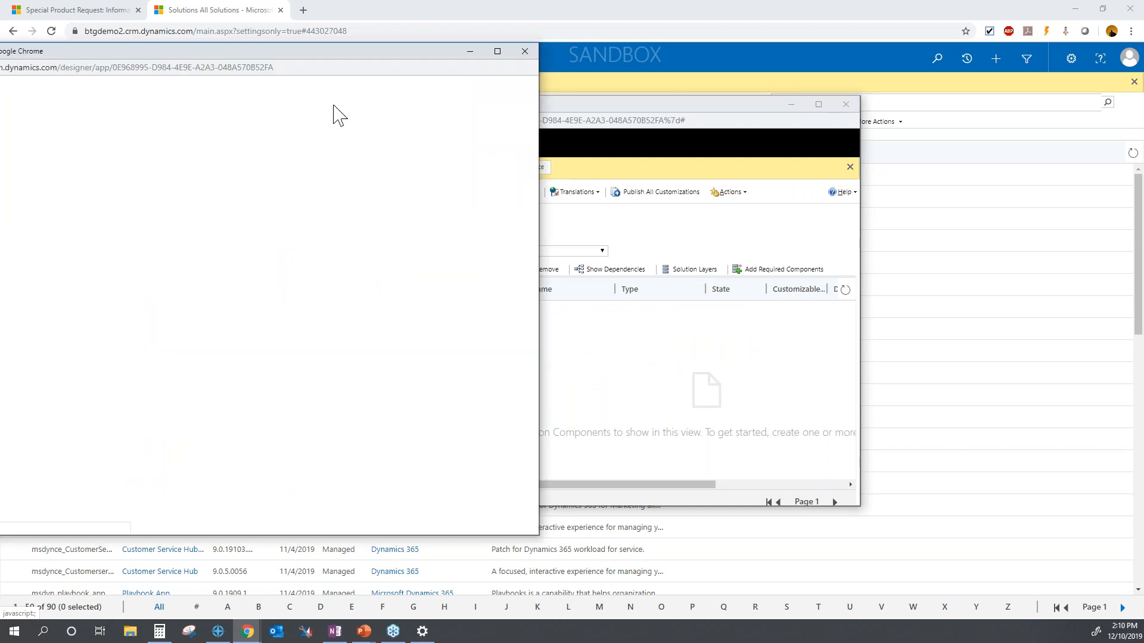
left_click_drag(276, 48, 634, 64)
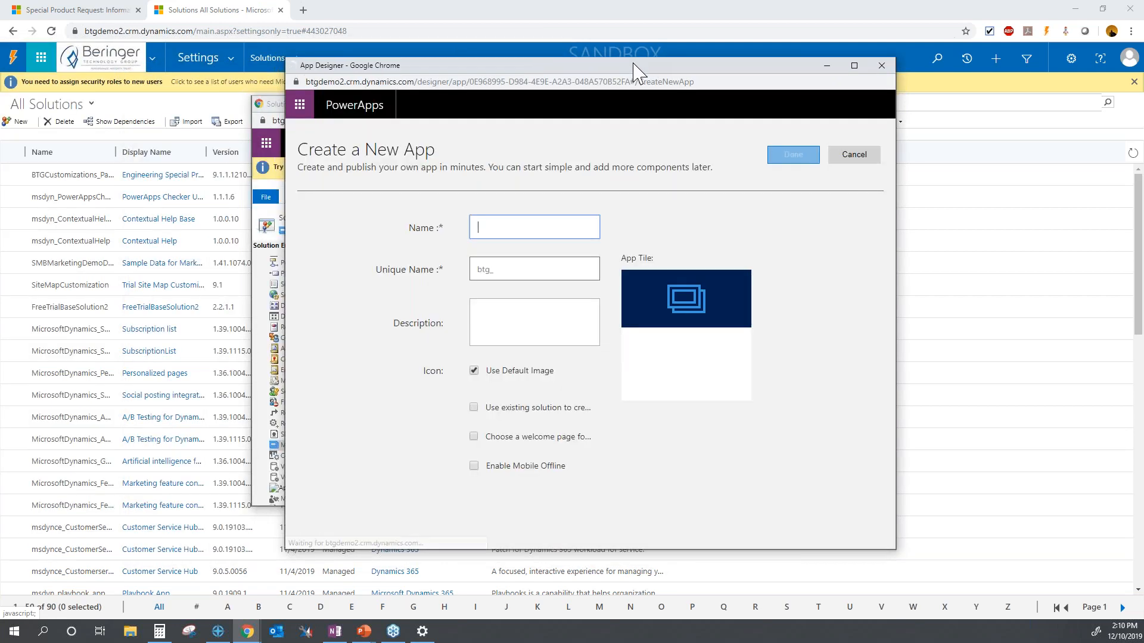
left_click(506, 230)
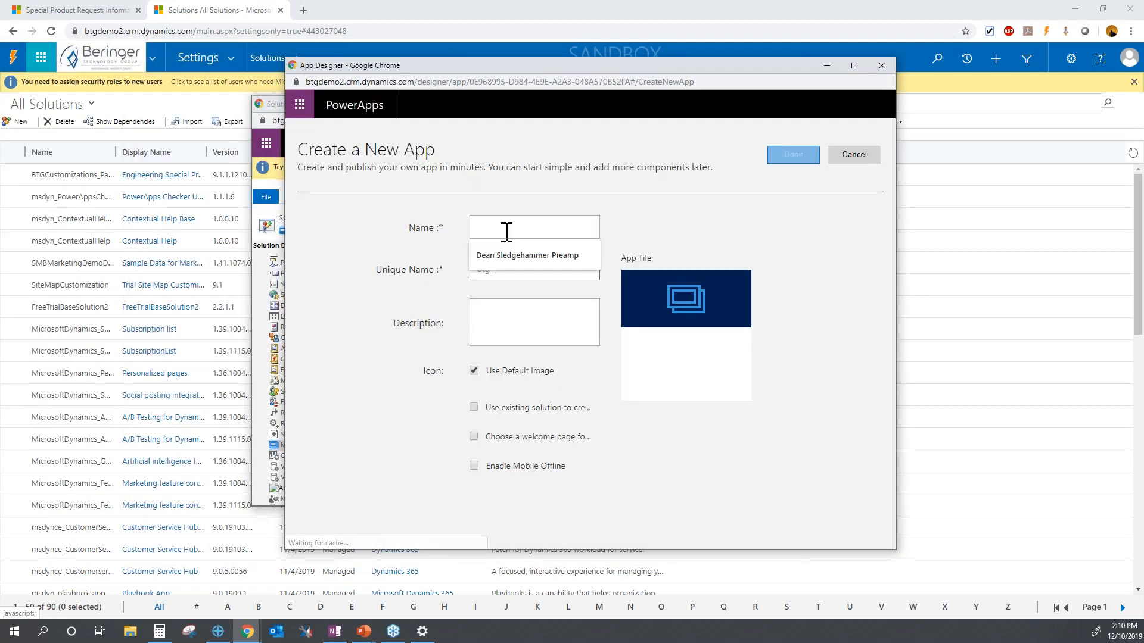
type("E")
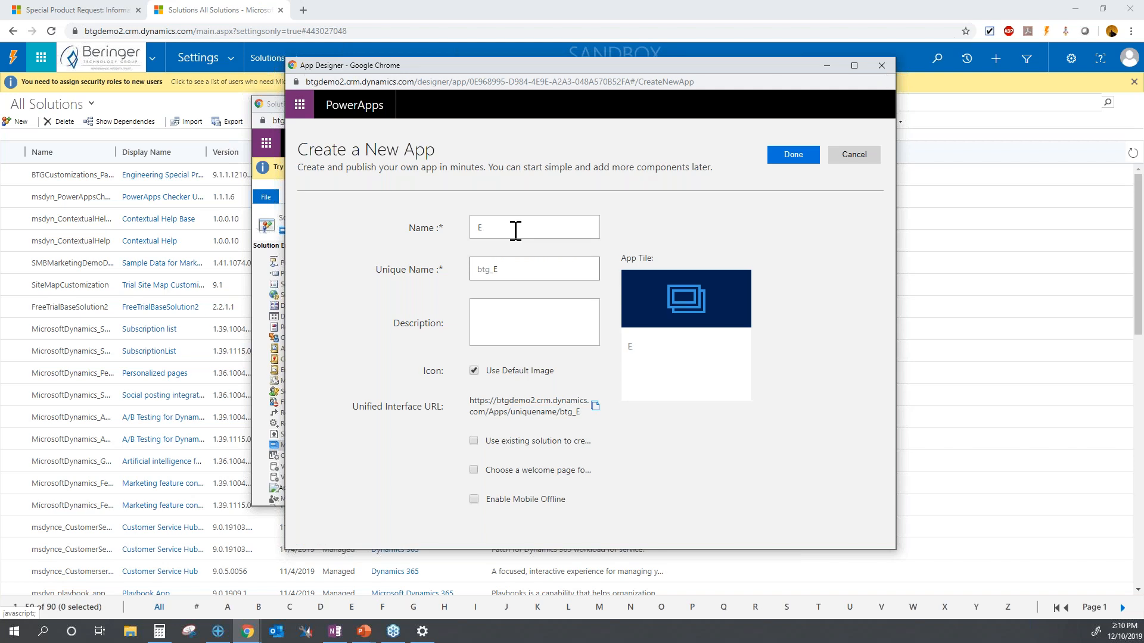
type("ngineering Process")
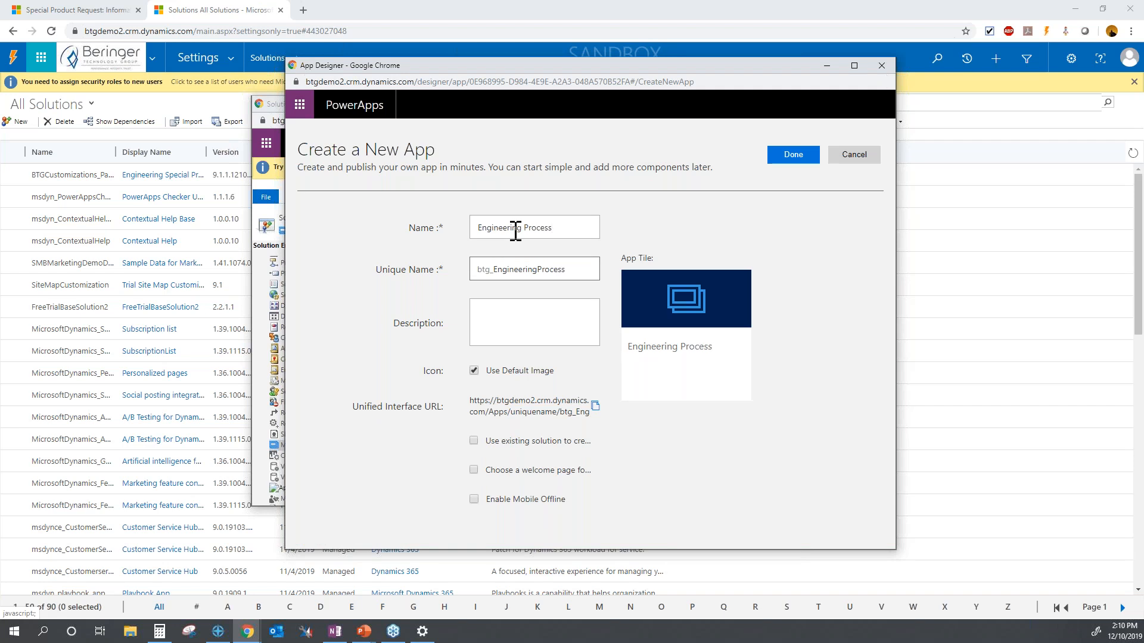
left_click(522, 312)
type("For engineering staff to use in Special Product Creation")
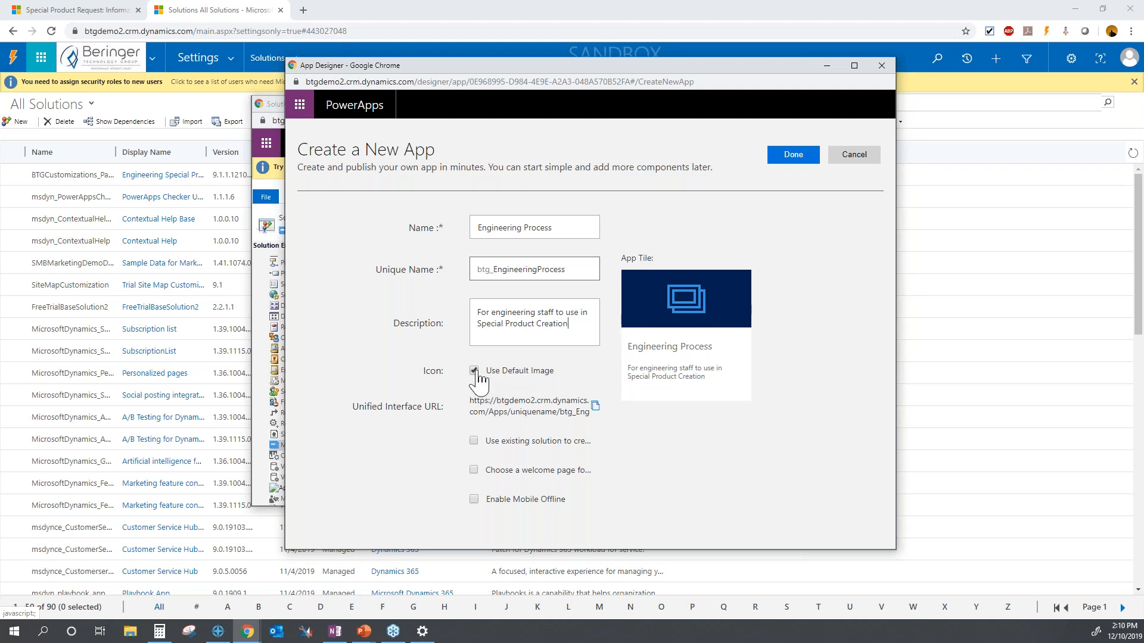
- Replace the app's default image with the btg_specialRequestIcon web resource
left_click(504, 372)
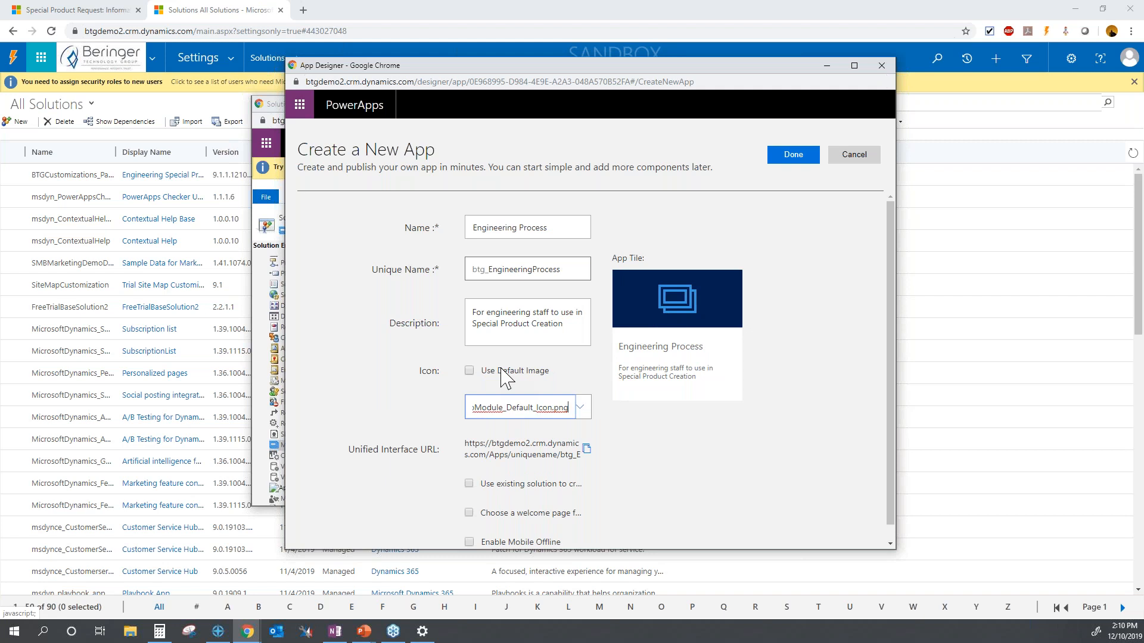
left_click(583, 409)
mouse_move(586, 439)
left_mouse_down()
mouse_move(589, 457)
mouse_move(586, 447)
left_mouse_up()
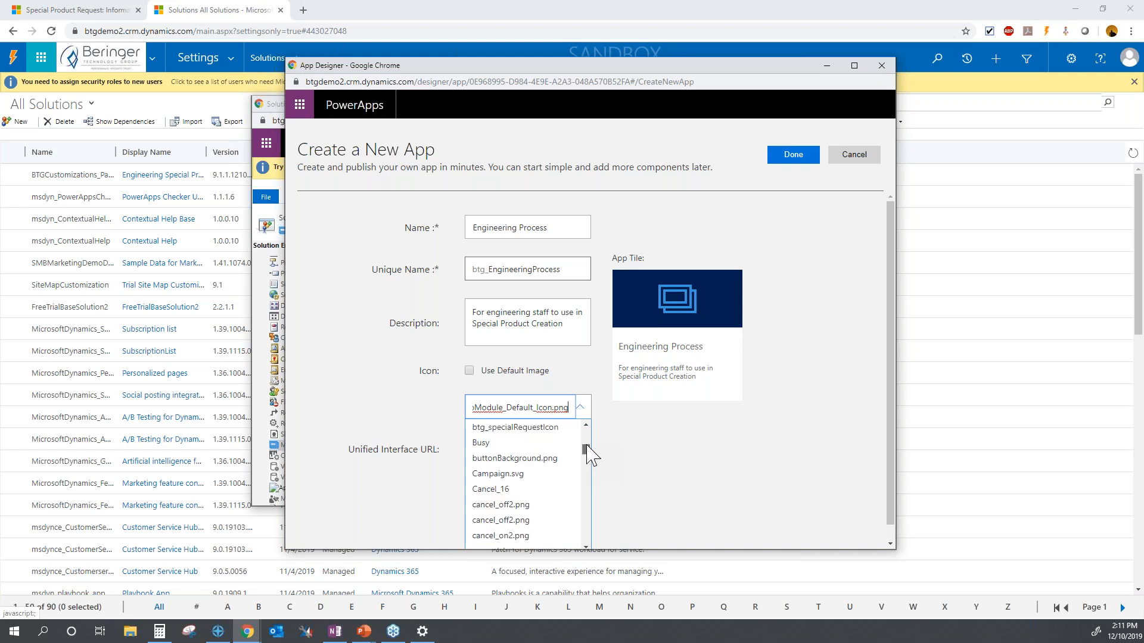
left_click(539, 429)
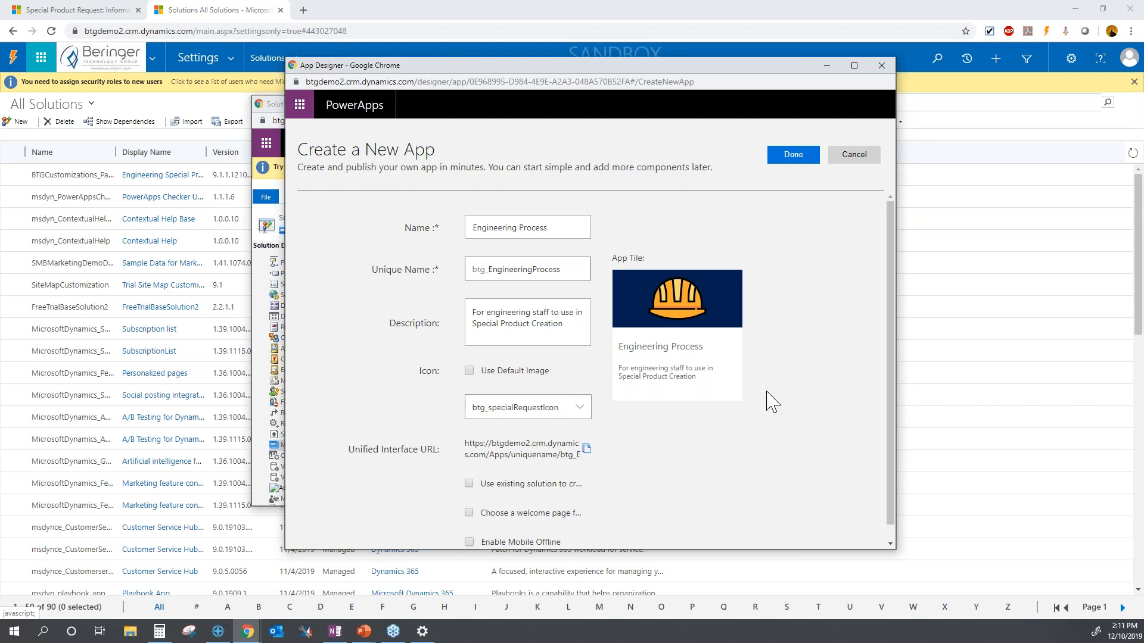
- Finish creating the Engineering Process app and open its site map for editing
scroll(773, 402, "down", 1)
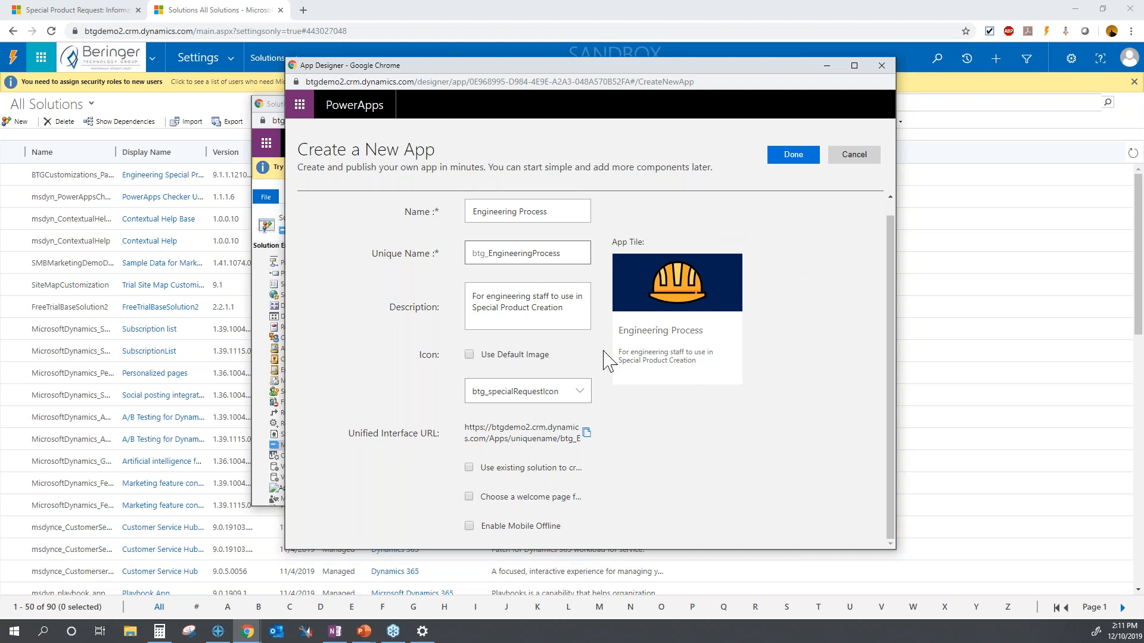
scroll(599, 363, "up", 1)
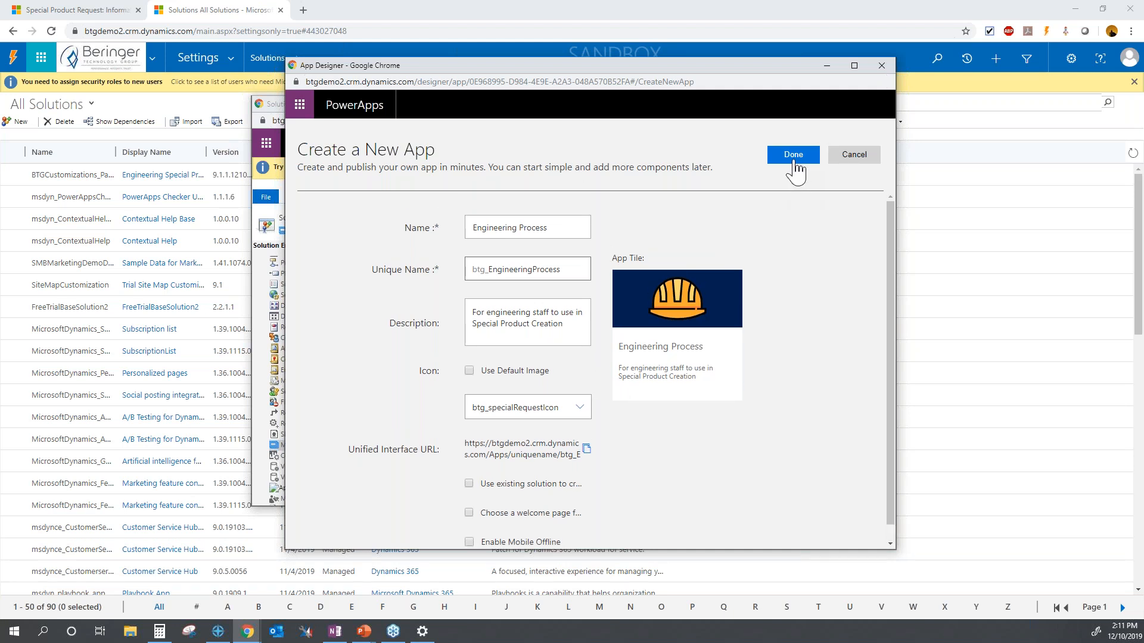
left_click(794, 156)
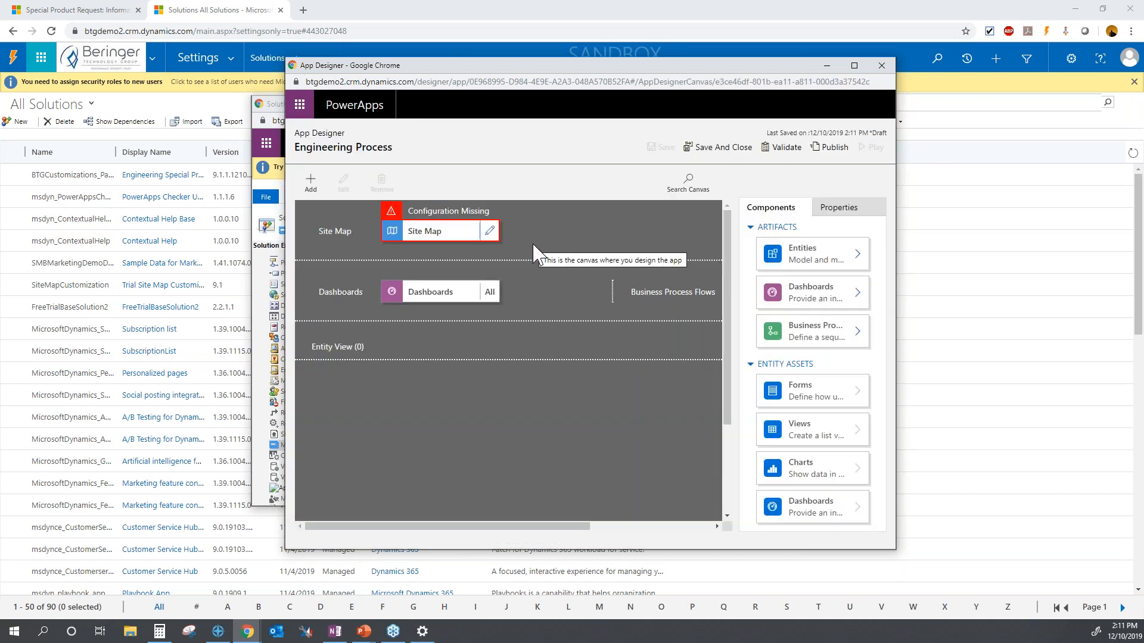
left_click(490, 235)
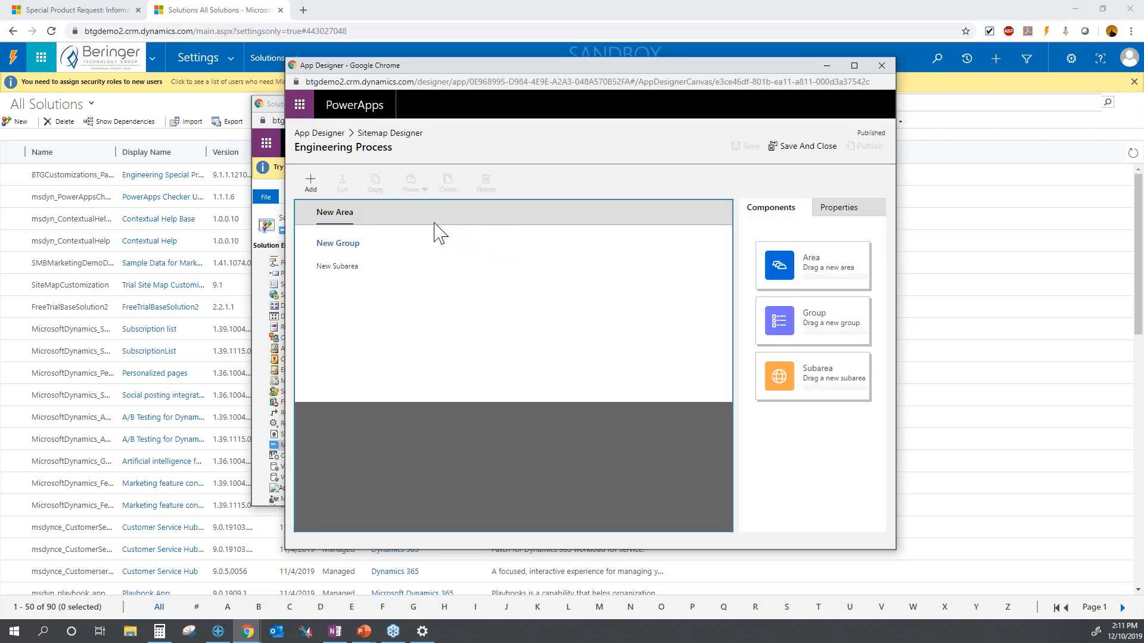
- Title the site map's area "Engineering" and its group "My Work"
mouse_move(352, 224)
left_click(404, 215)
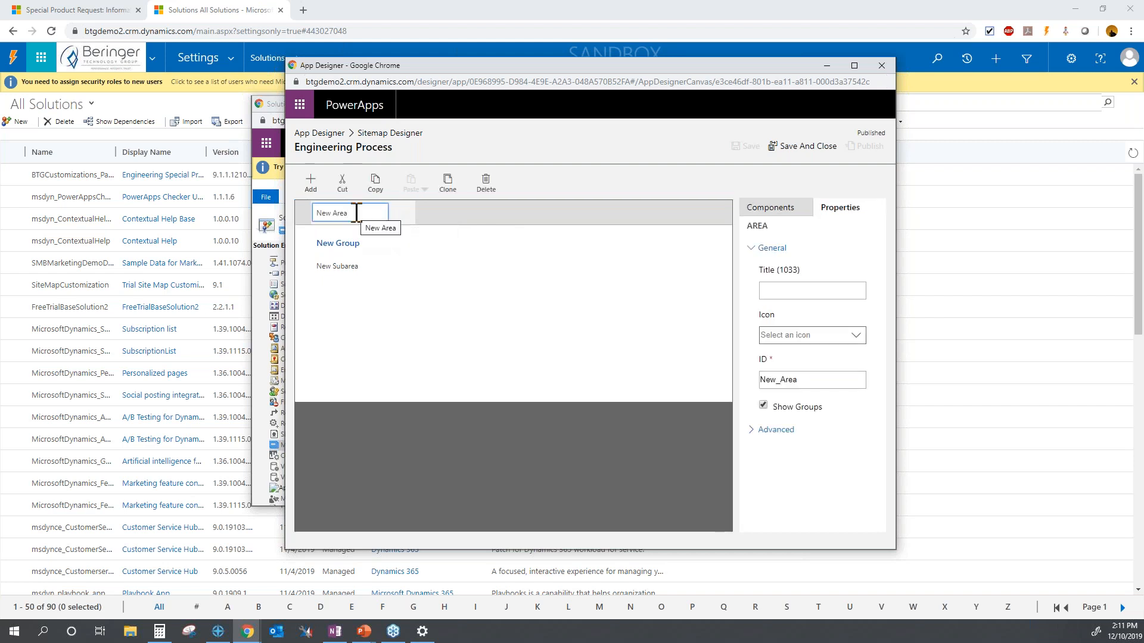
key("ctrl+shift+Left")
key("ctrl+shift+Left")
type("Engineering")
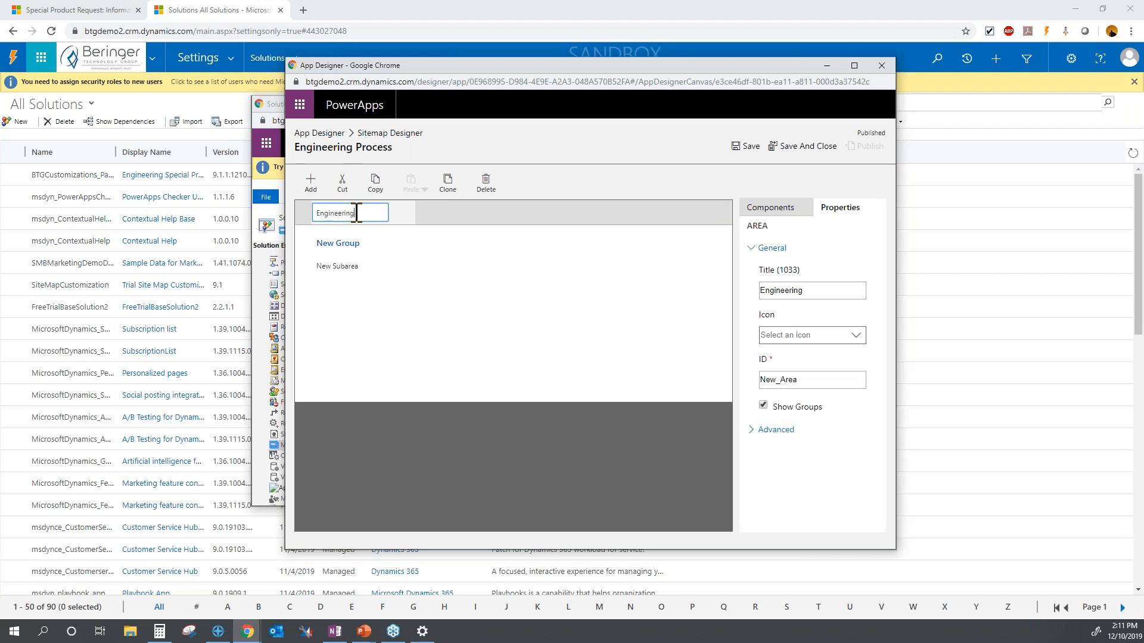
left_click(405, 244)
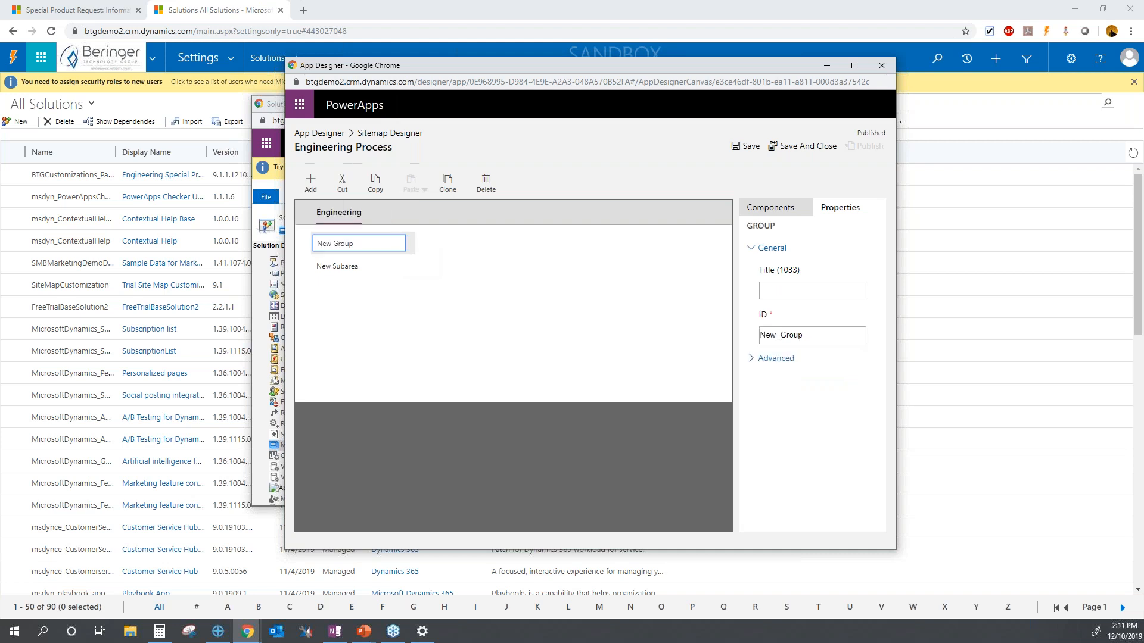
key("ctrl+a")
type("My Wor")
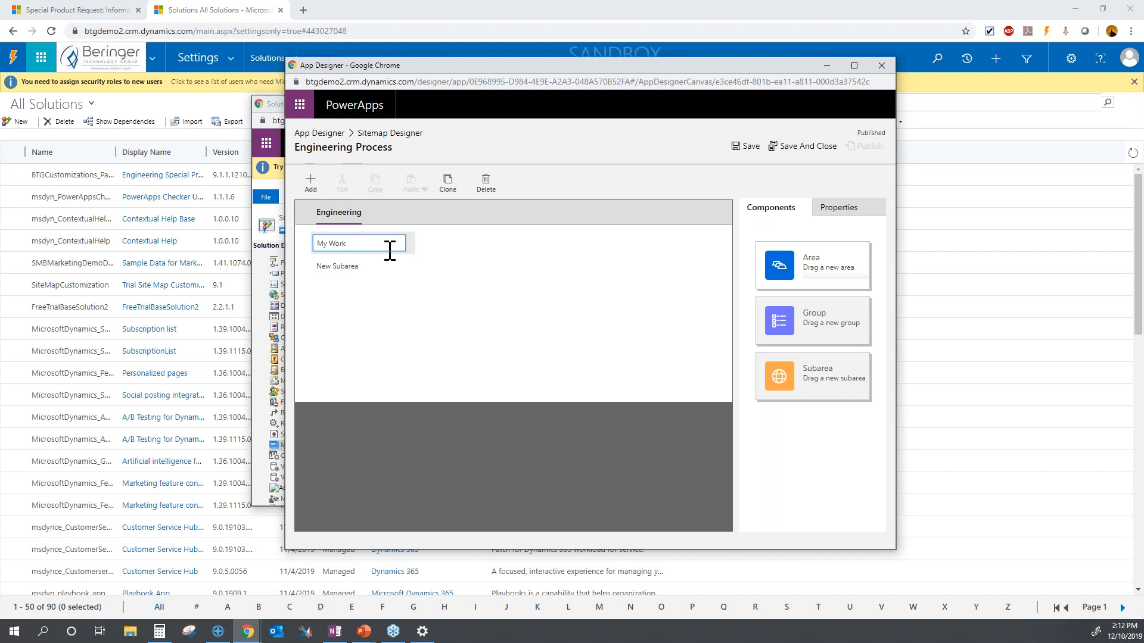
- Make the existing subarea under My Work a Dashboard type with Engineering - Special Product Dashboard as its default dashboard
left_click(352, 270)
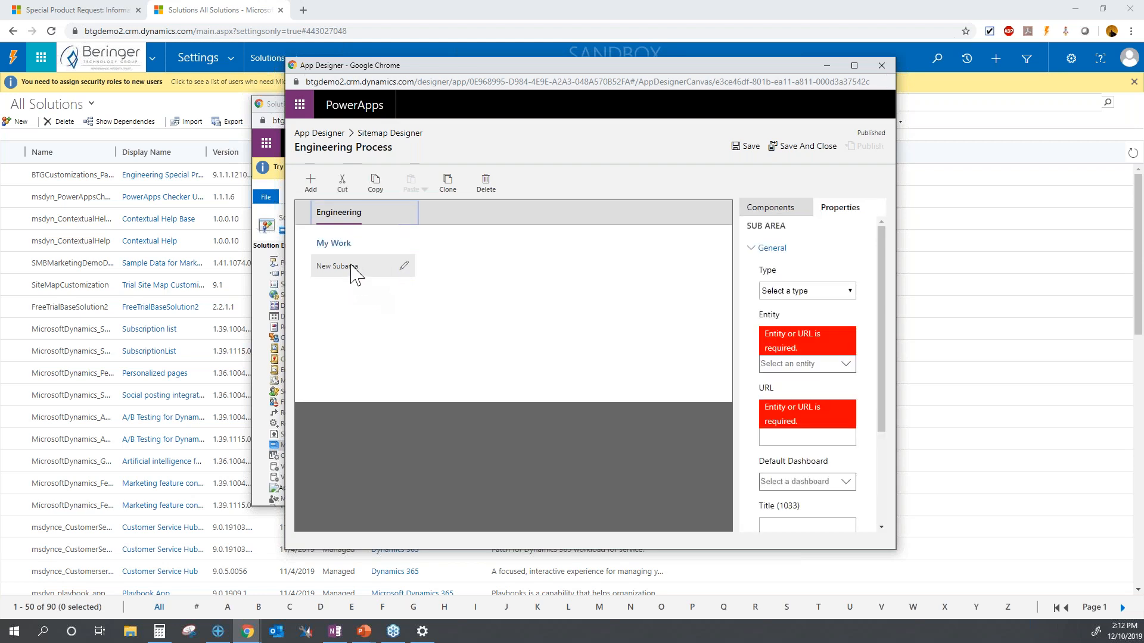
left_click(850, 292)
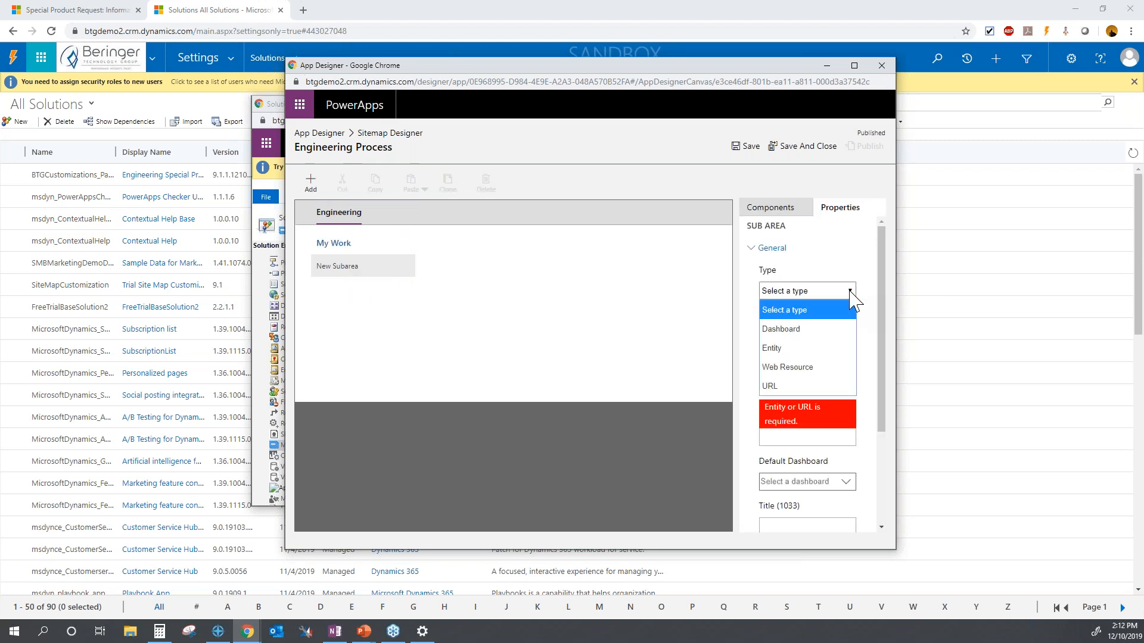
left_click(804, 338)
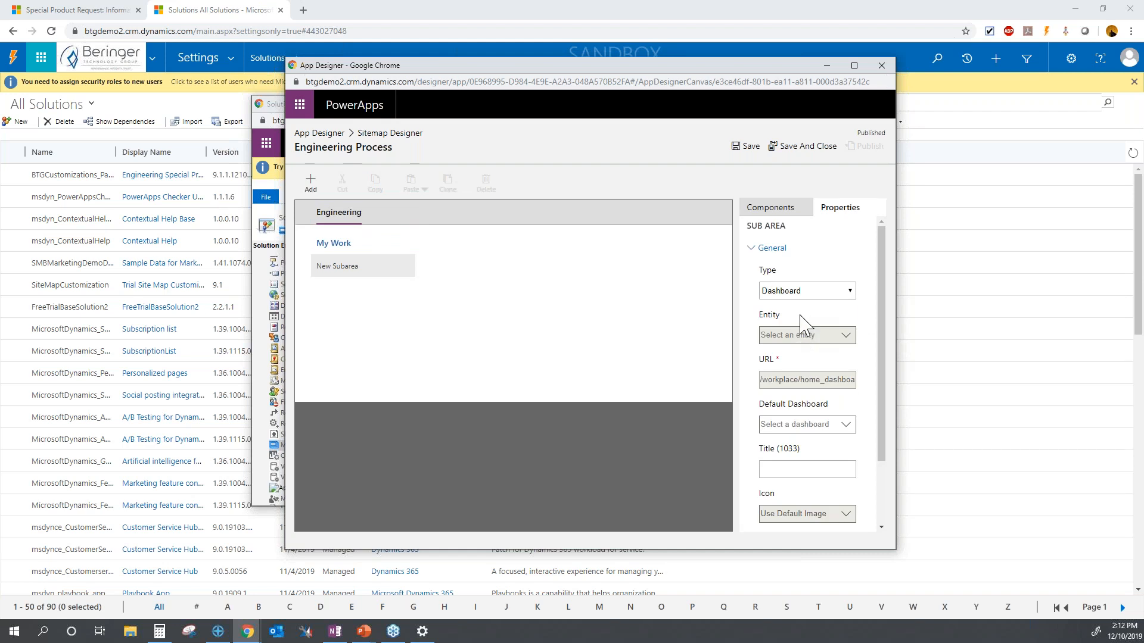
left_click(846, 429)
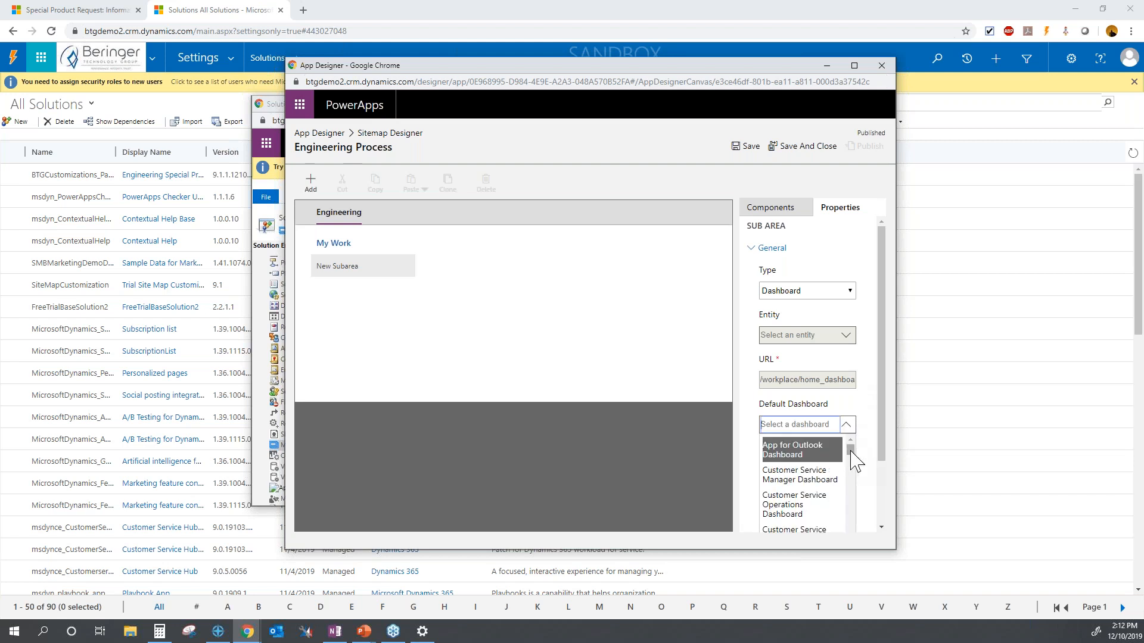
left_click_drag(850, 451, 852, 477)
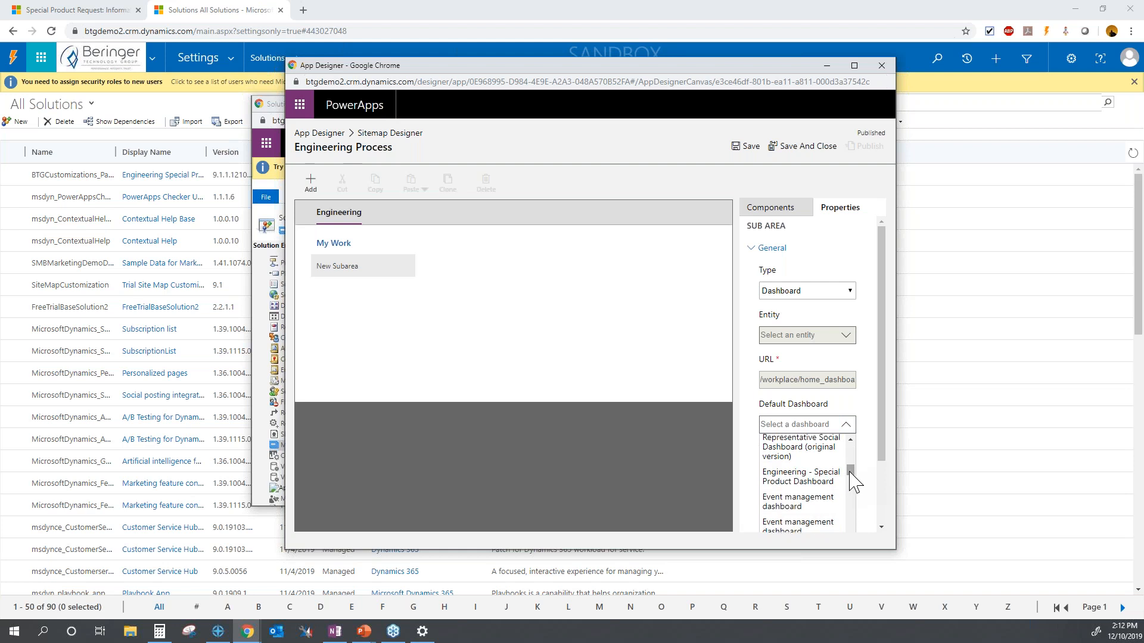
left_click(788, 484)
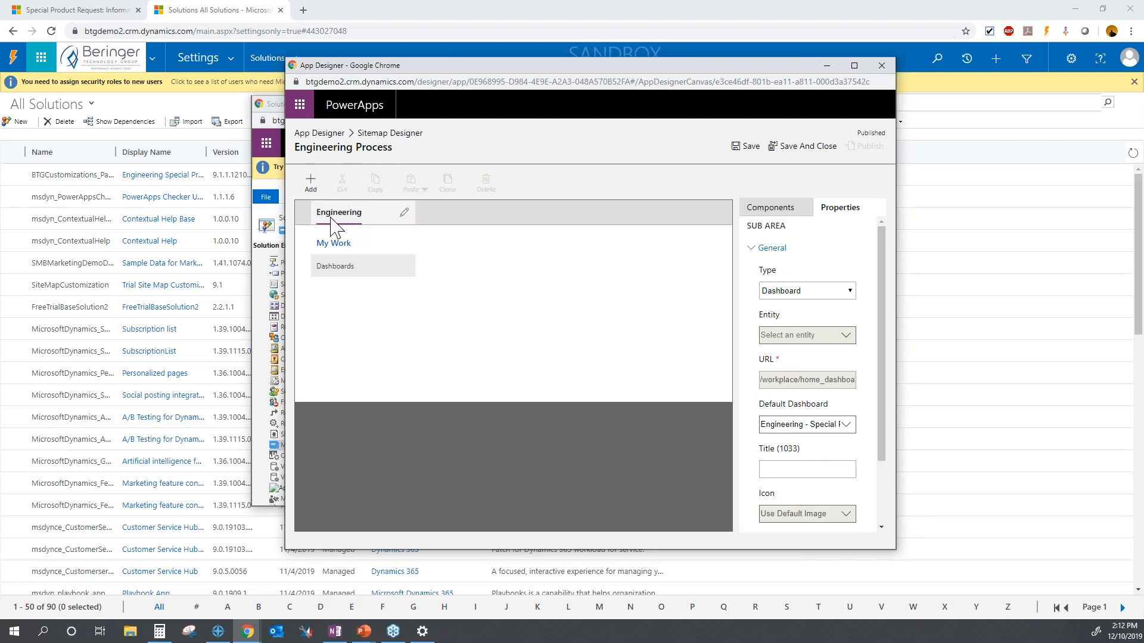
- Add a second subarea under My Work of type Entity that points to the Special Product Request entity
left_click(310, 184)
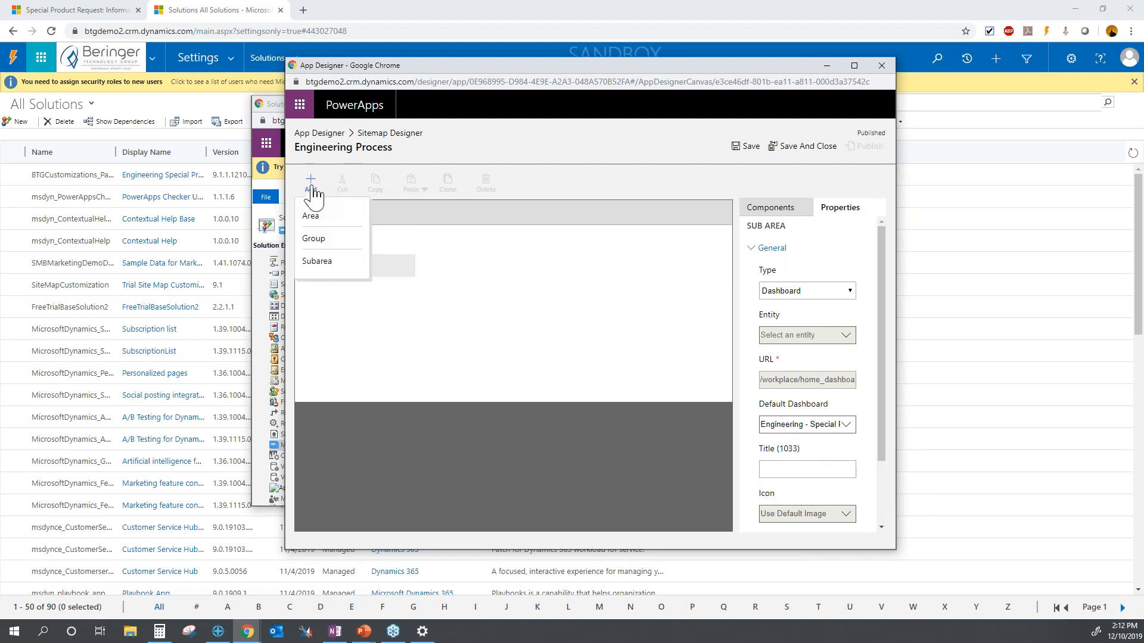
left_click(318, 262)
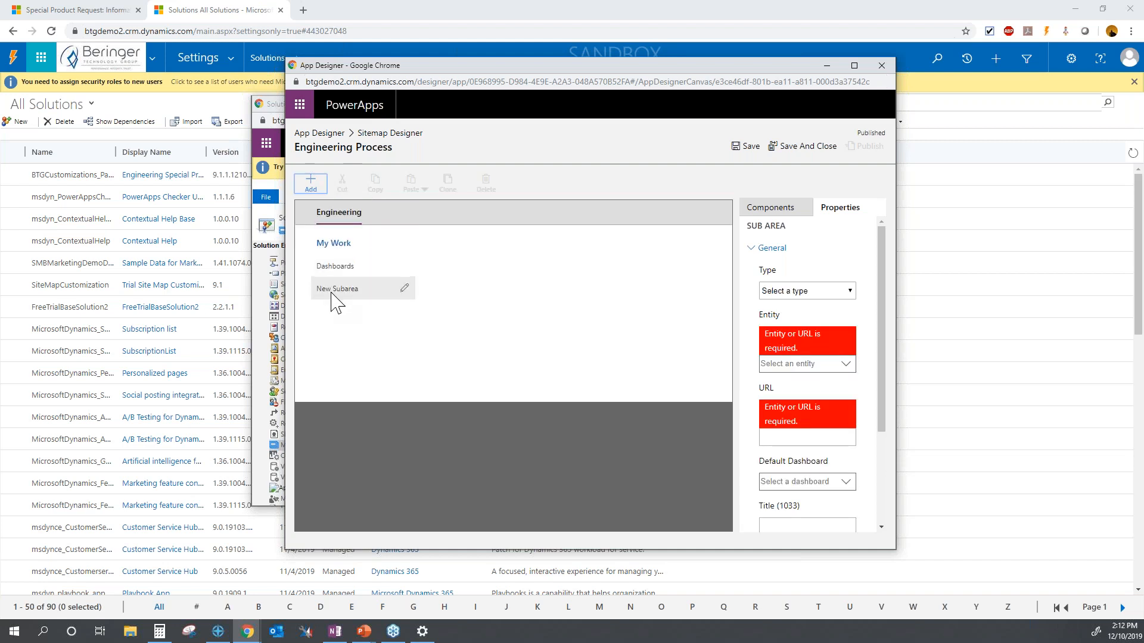
left_click(851, 292)
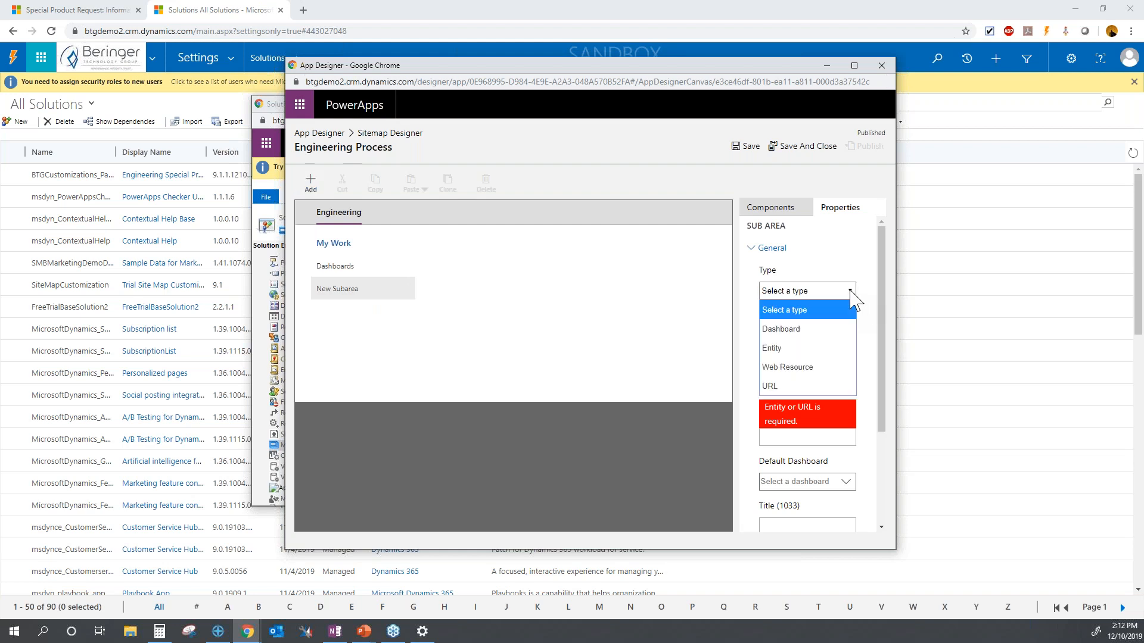
left_click(783, 356)
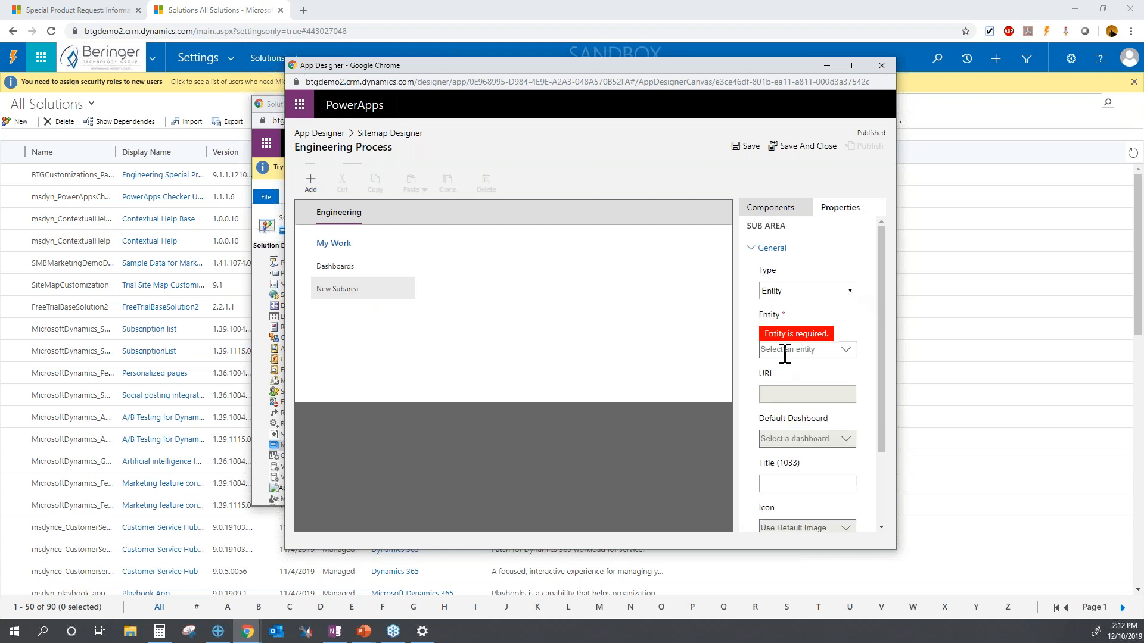
left_click(785, 350)
type("specia")
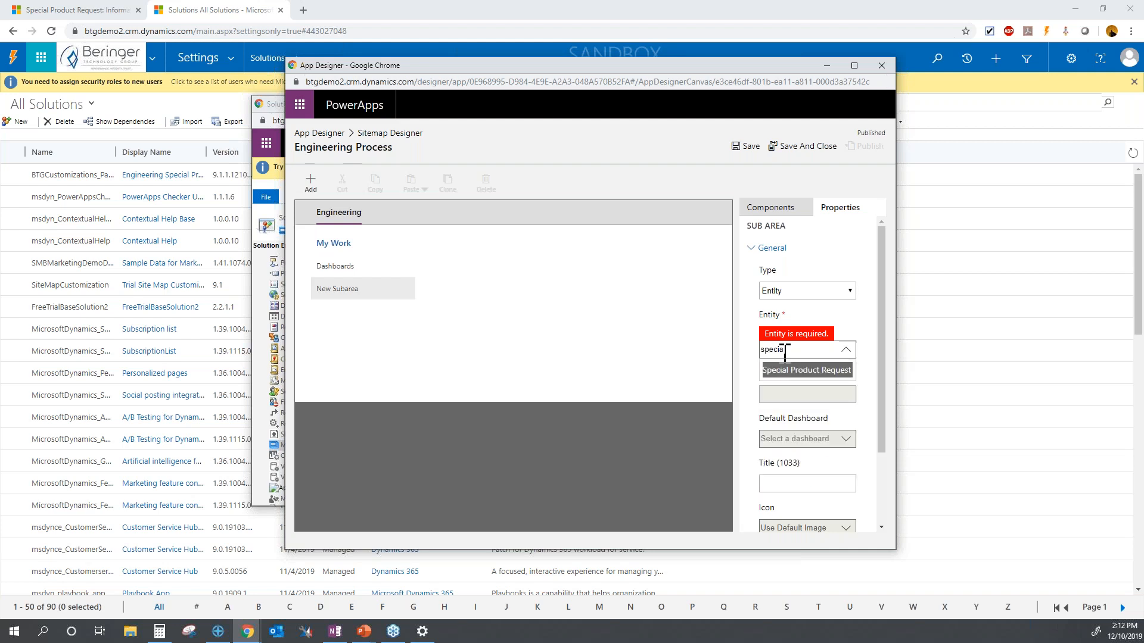
type("l")
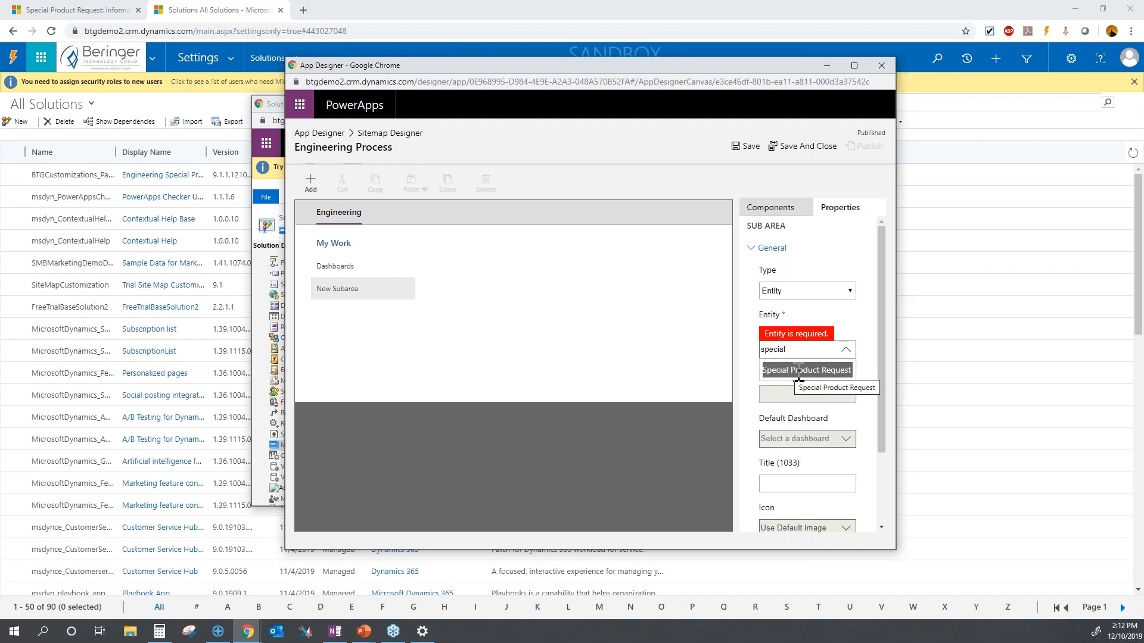
left_click(788, 371)
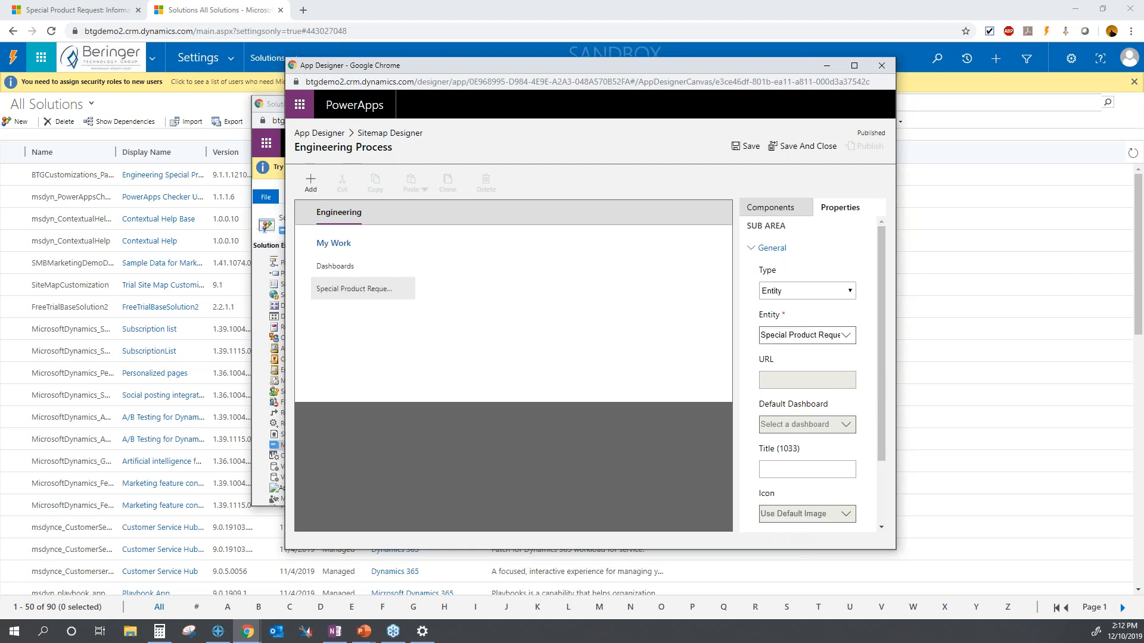
- Save and publish the site map, and return to the Engineering Process app's design canvas
left_click(745, 148)
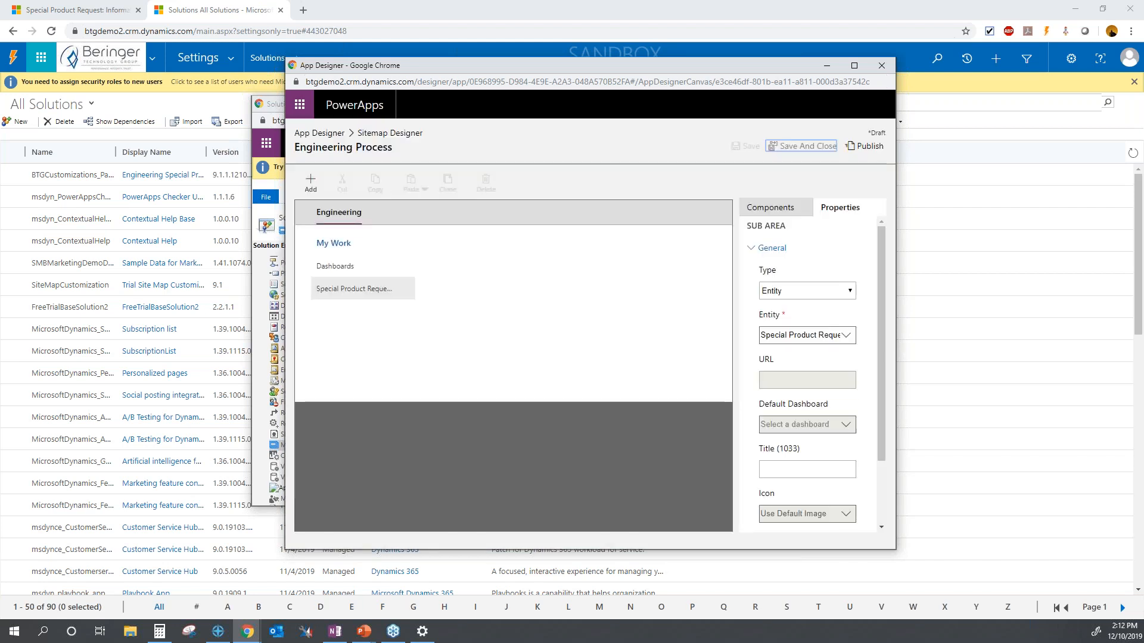
left_click(865, 146)
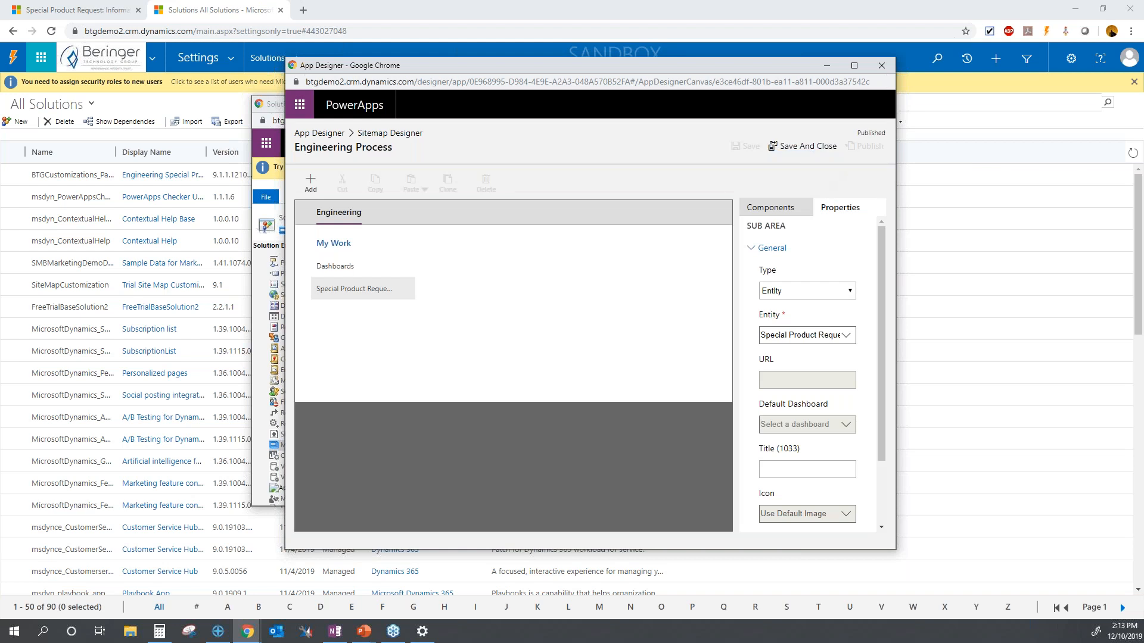
left_click(804, 147)
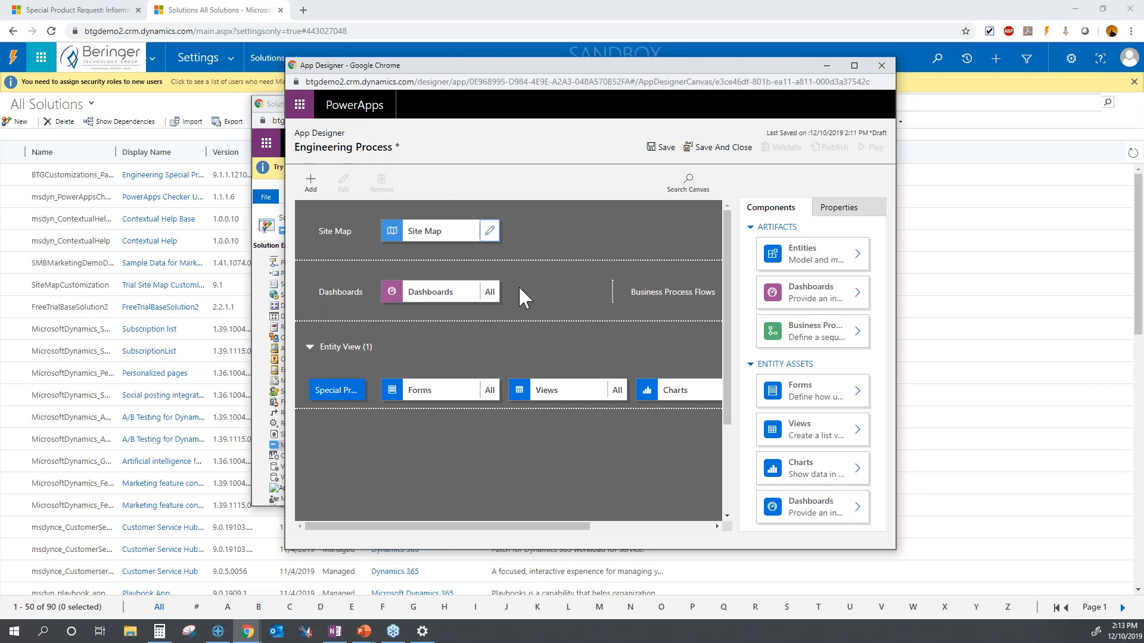
- Limit the app's dashboards to the Engineering - Special Product Dashboard only, and save the app
left_click(489, 292)
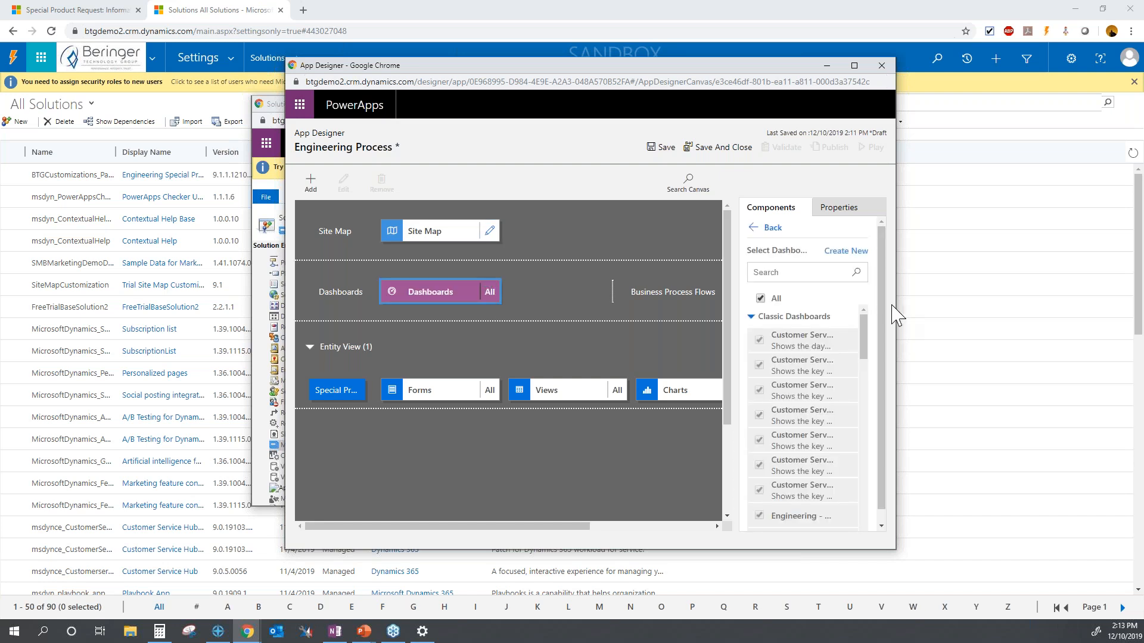
left_click(760, 299)
left_click(760, 340)
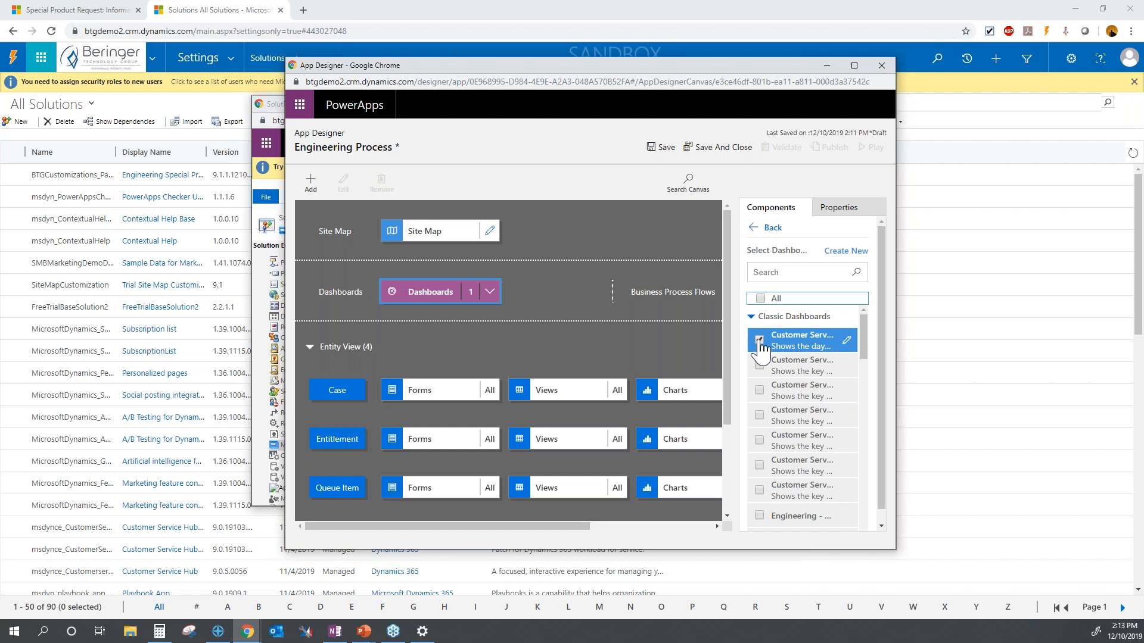
scroll(867, 355, "down", 1)
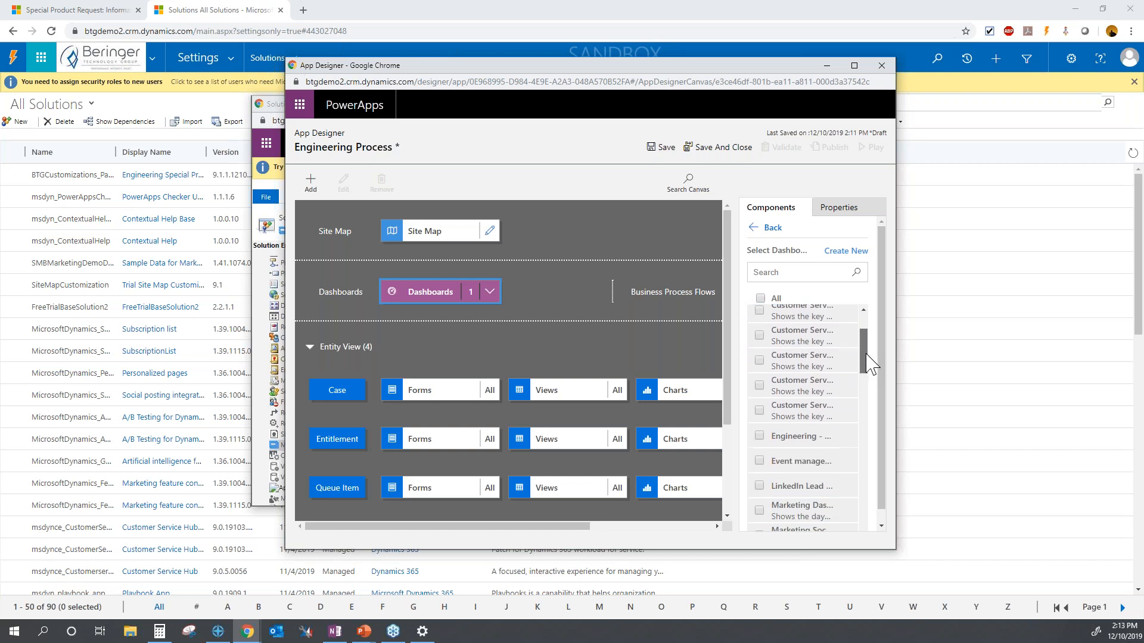
left_click(759, 436)
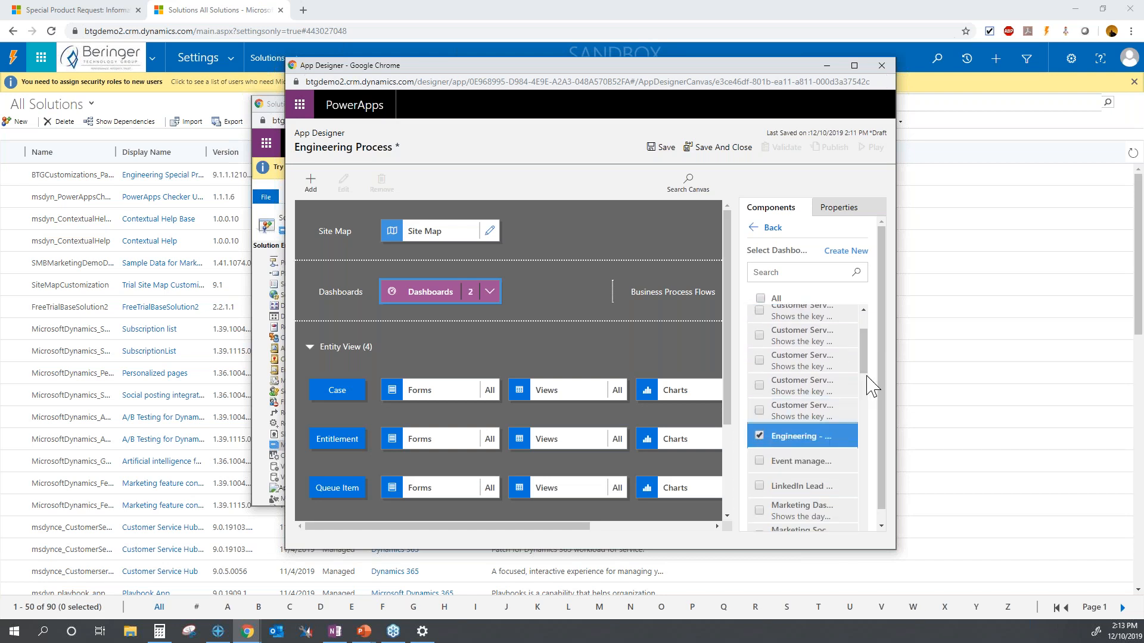
scroll(870, 358, "up", 3)
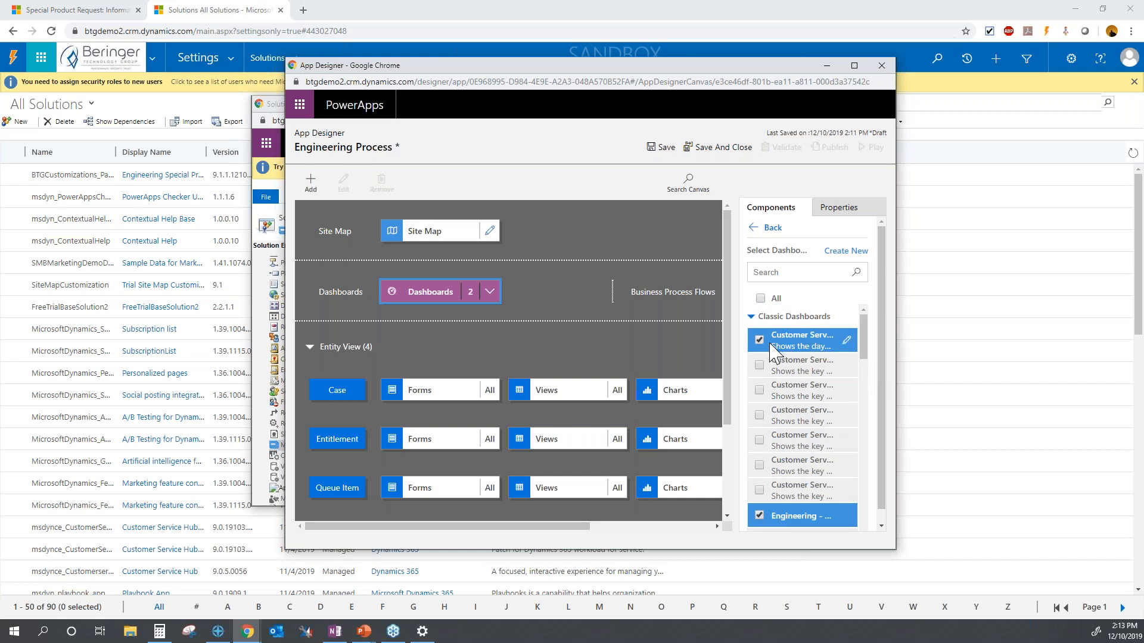
left_click(772, 350)
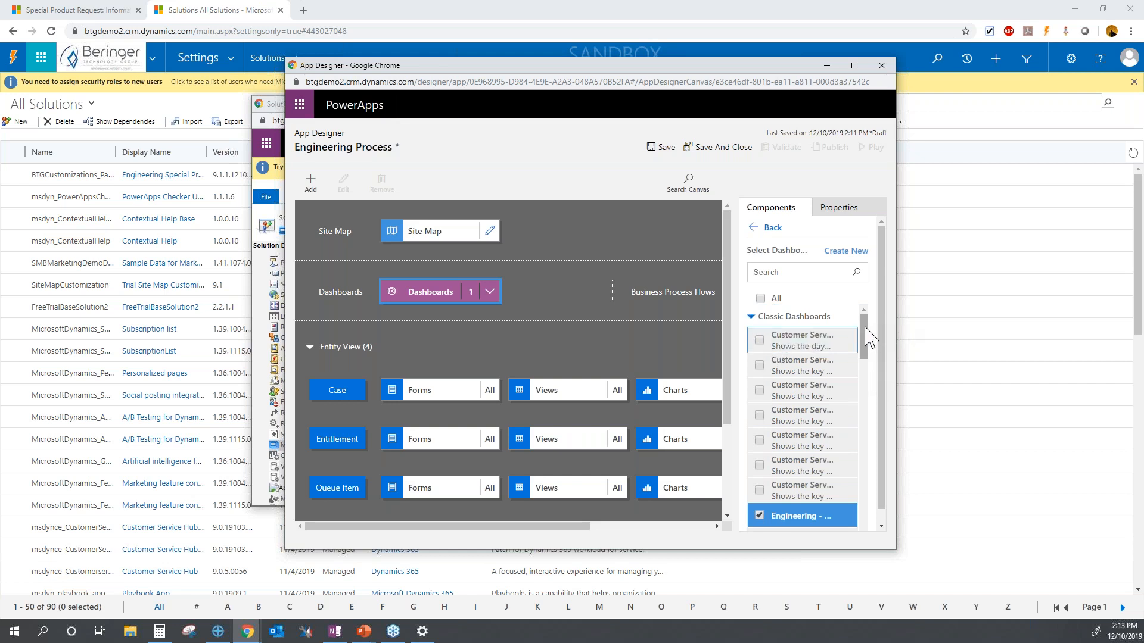
left_click(662, 148)
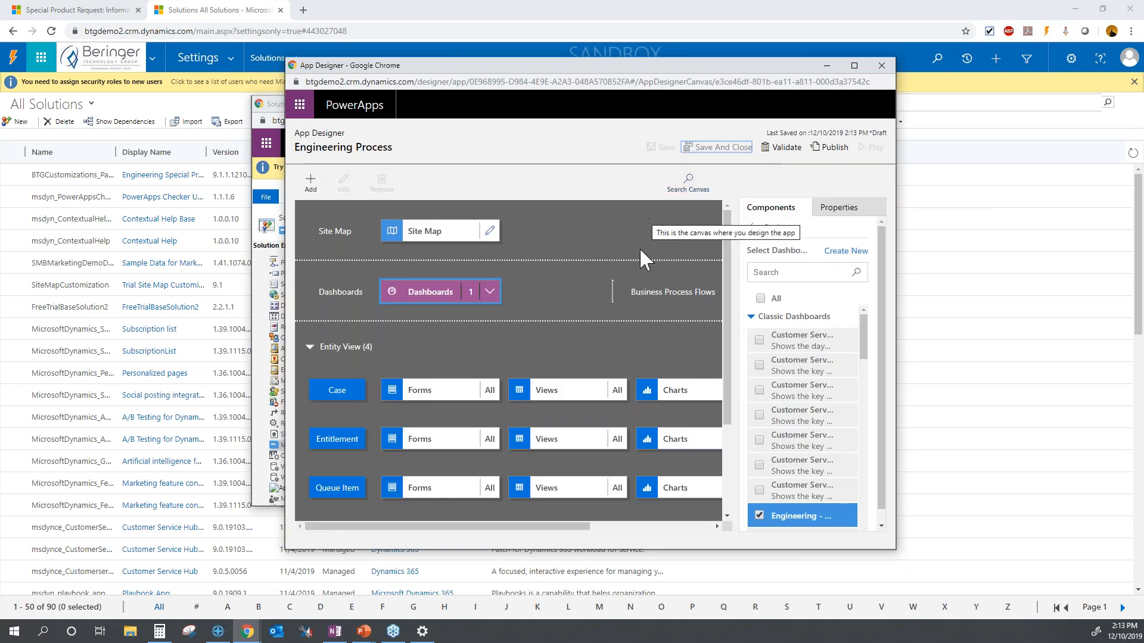
- Limit the Special Product Request entity's forms to the Engineering main form, excluding both Information forms
left_click_drag(536, 531, 651, 536)
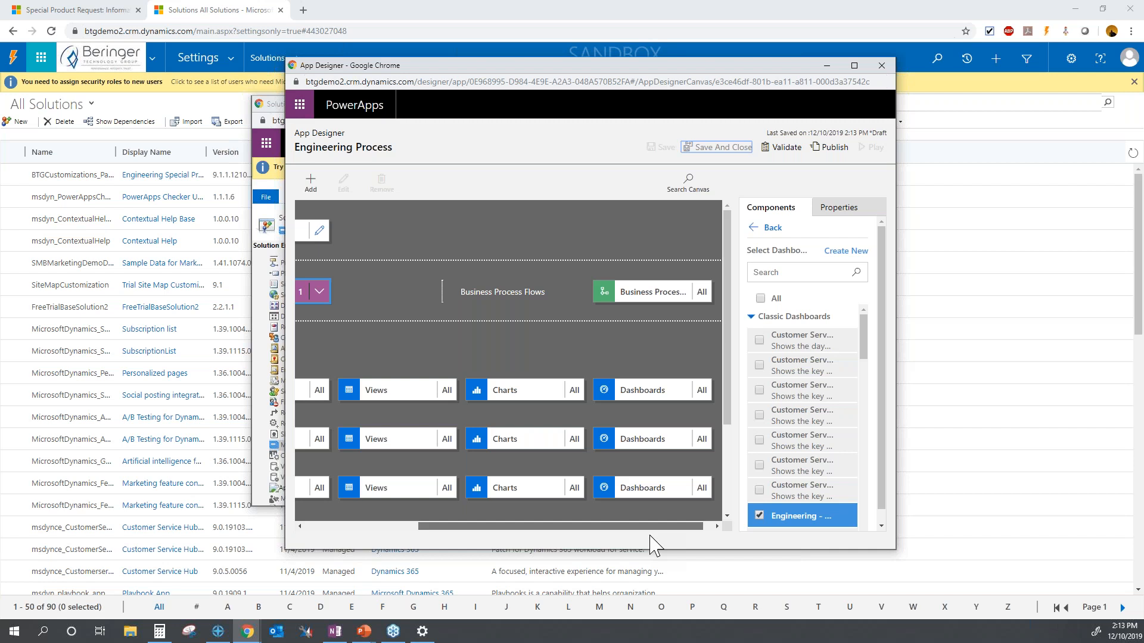
left_click_drag(652, 537, 519, 531)
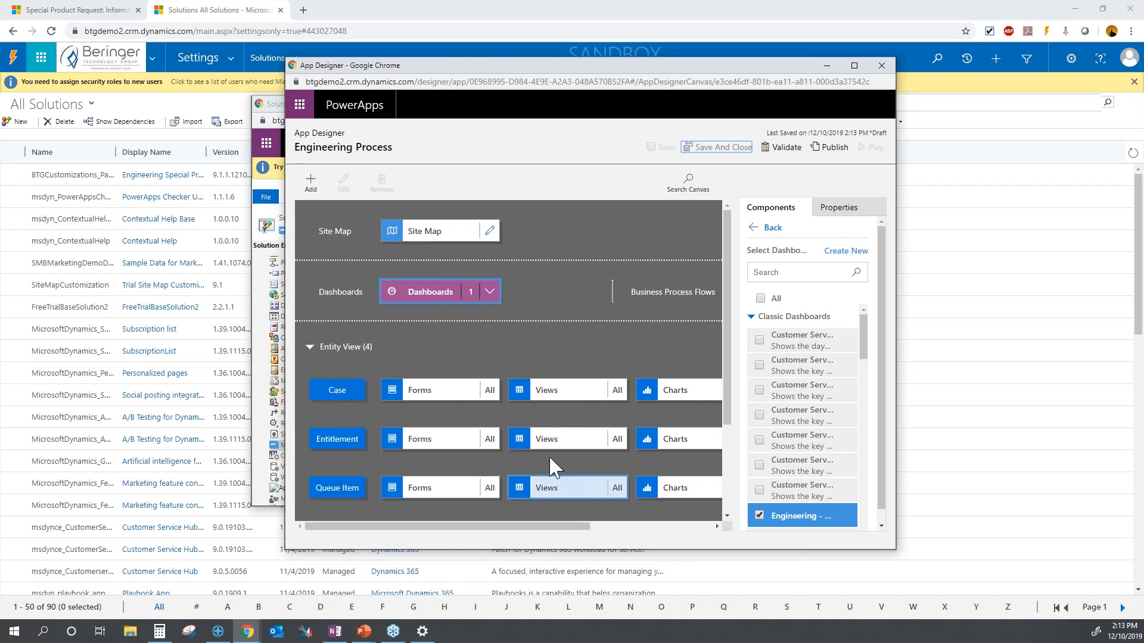
left_click_drag(729, 254, 714, 330)
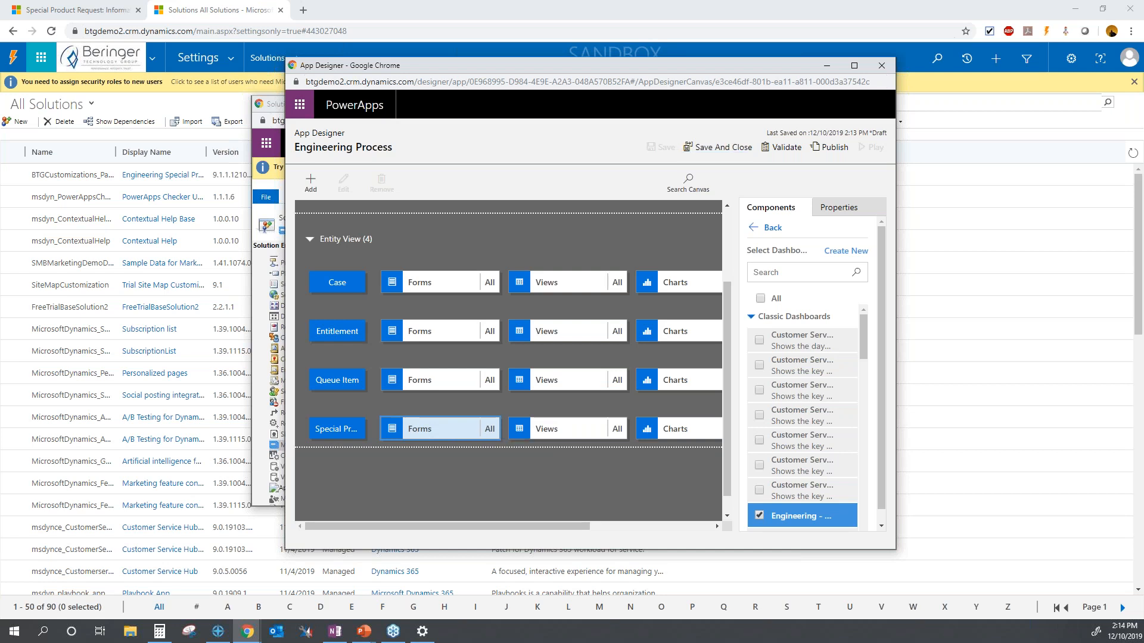
left_click(489, 429)
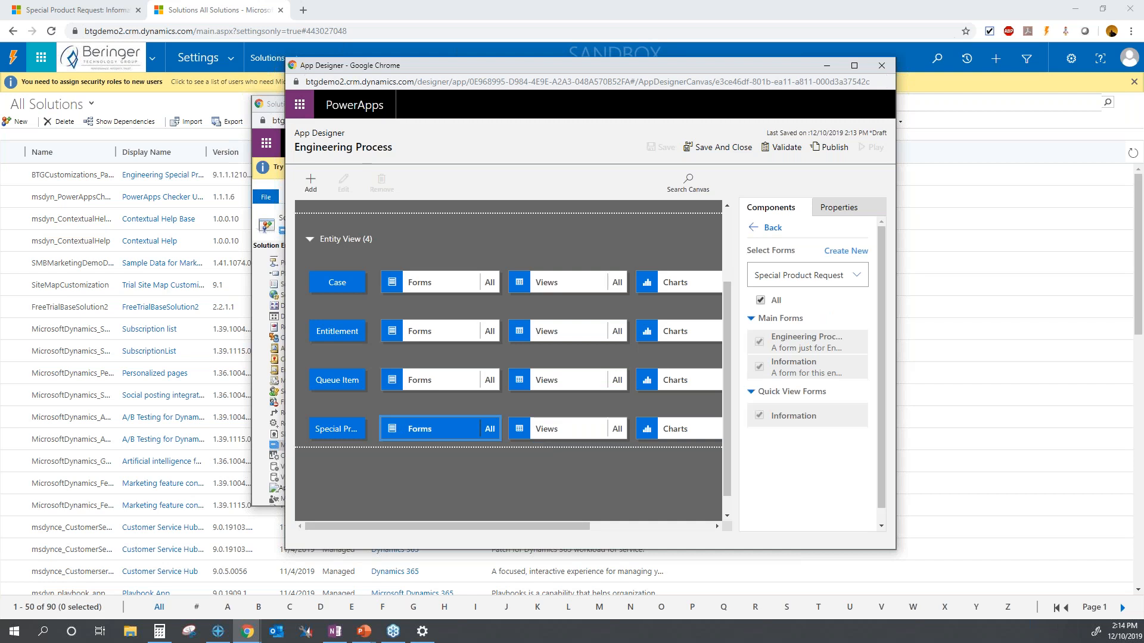
left_click(761, 301)
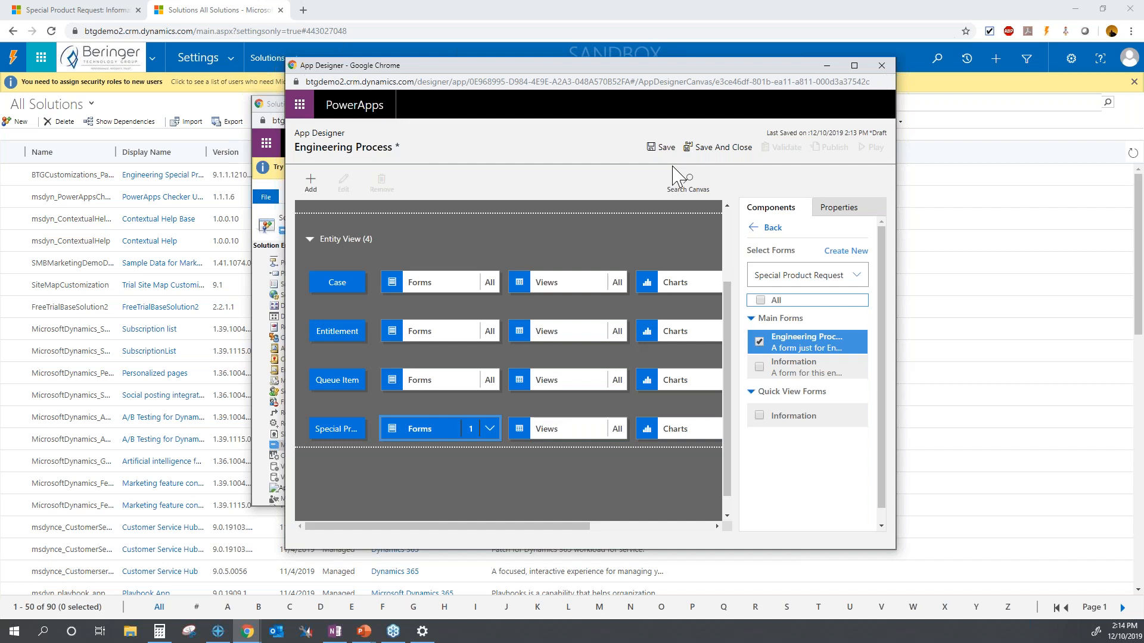
- Save and publish the Engineering Process app, and close its designer to return to the solution
left_click(663, 149)
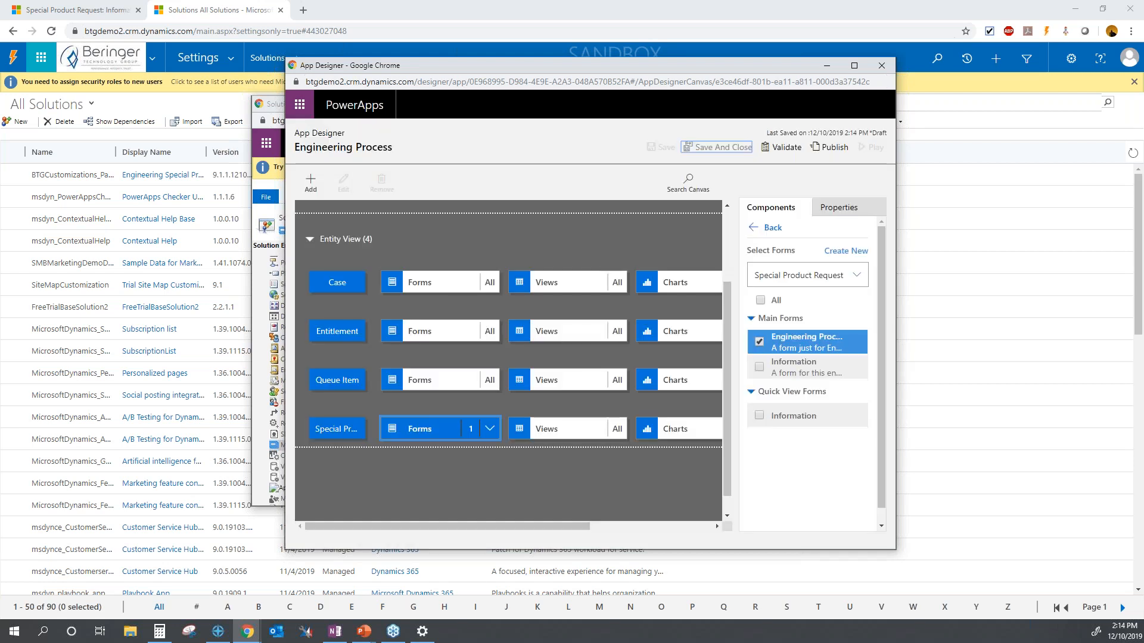
left_click(831, 147)
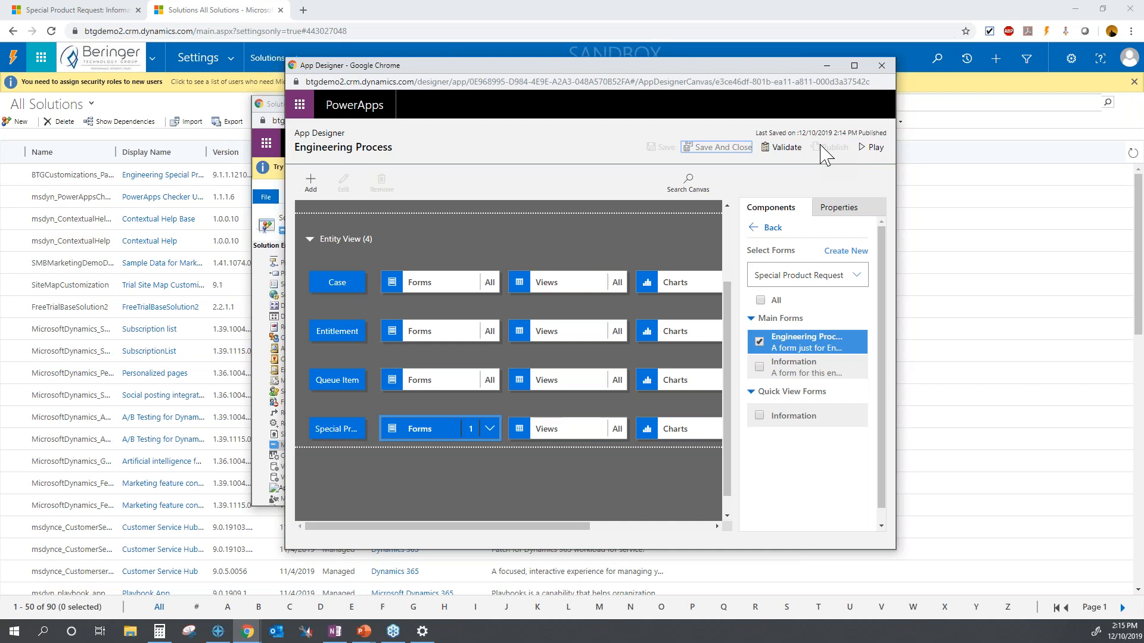
left_click(882, 65)
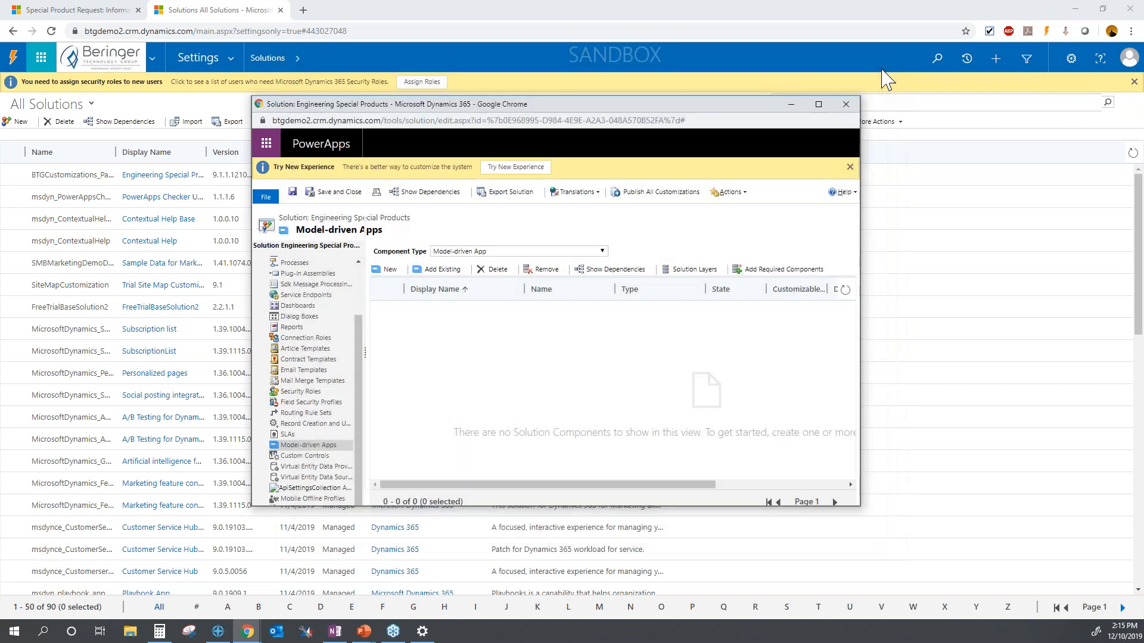
- Close the Engineering Special Products solution window, refresh the list of available apps, and launch the Engineering Process app
left_click(845, 105)
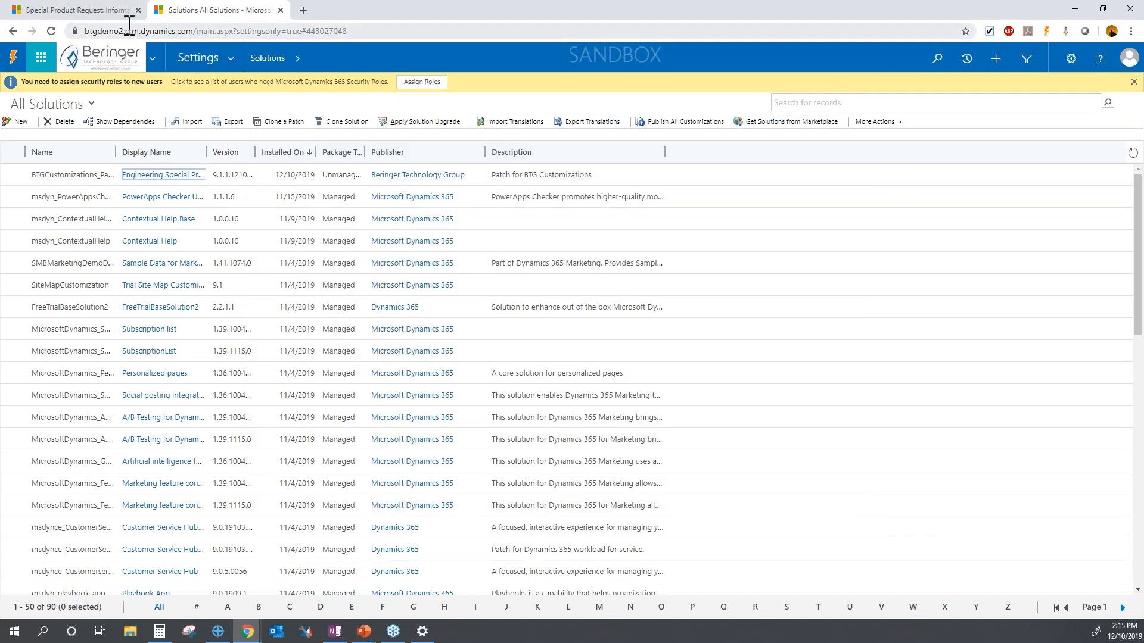
left_click(227, 57)
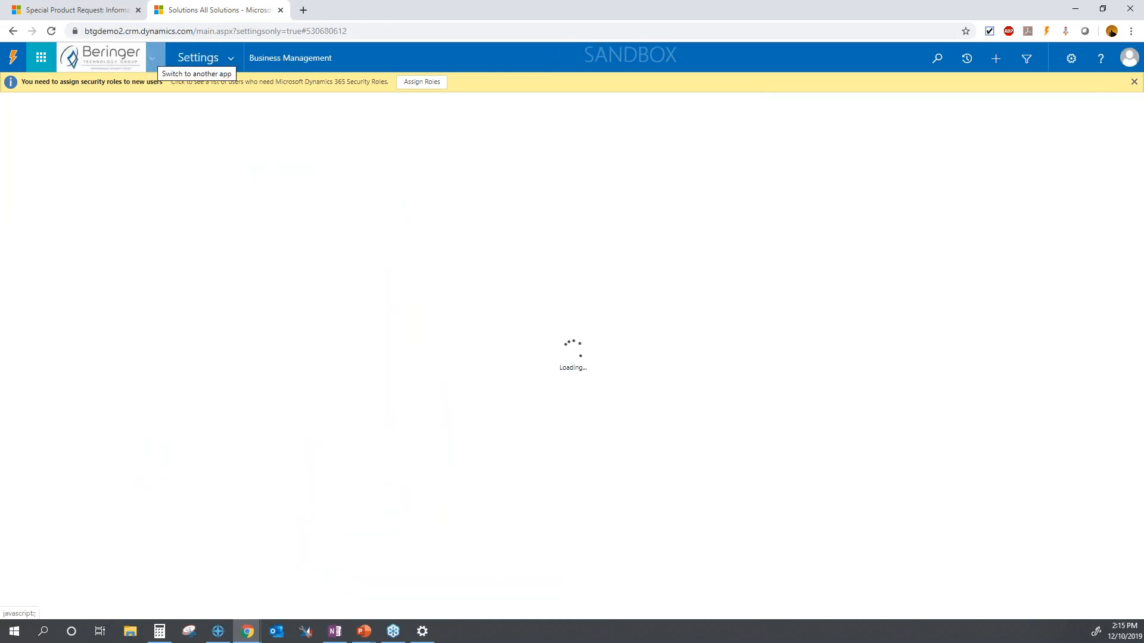
left_click(152, 57)
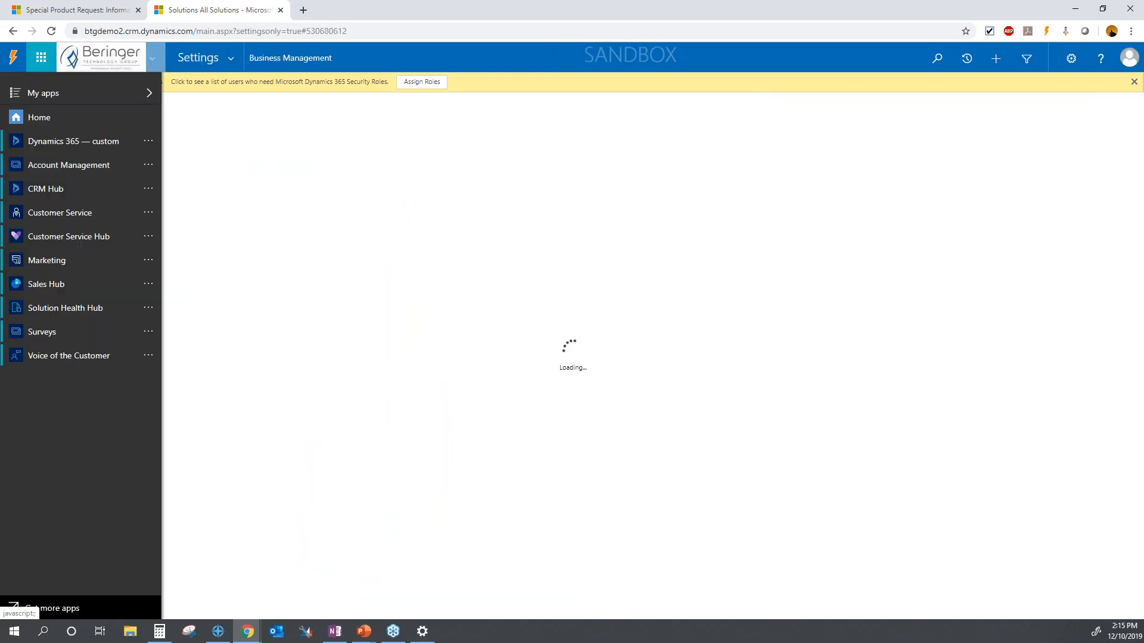
left_click(153, 58)
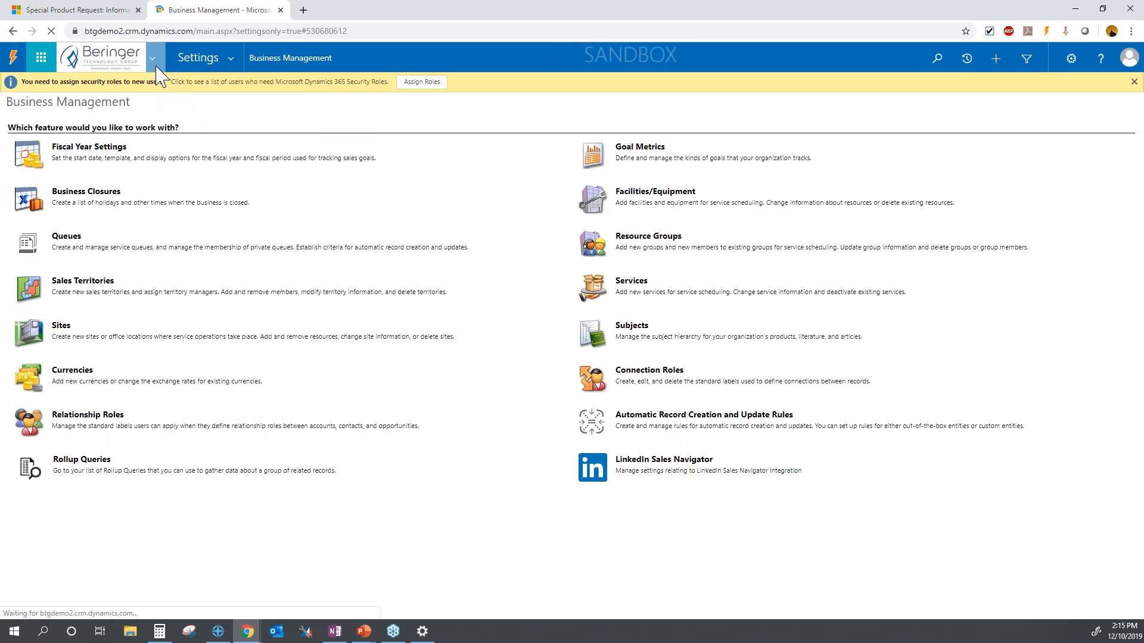
left_click(152, 58)
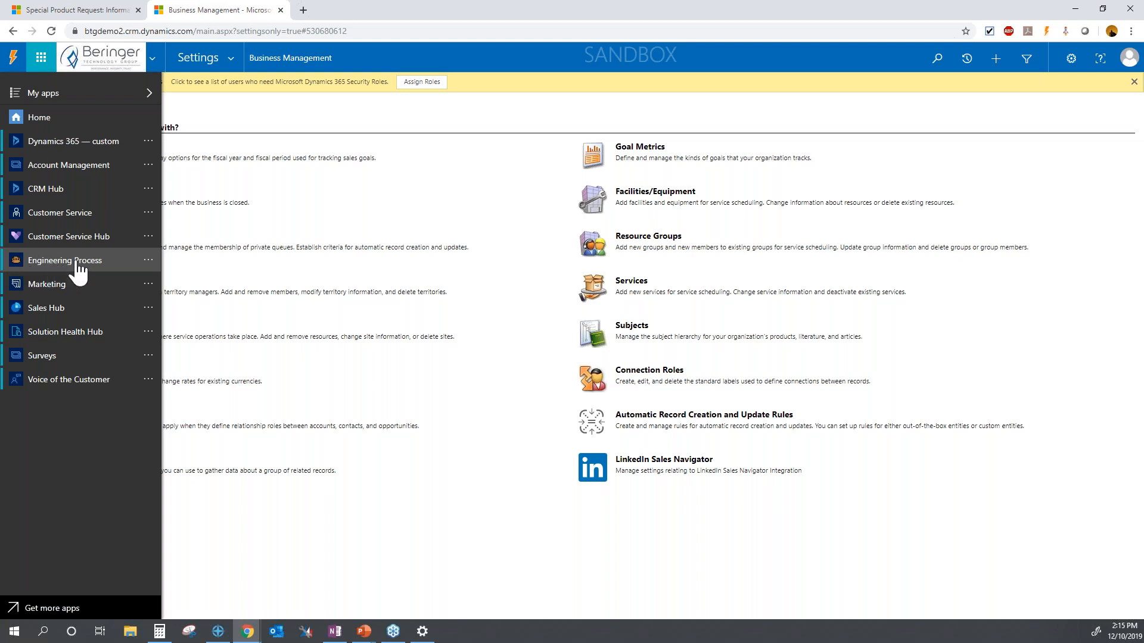
left_click(78, 262)
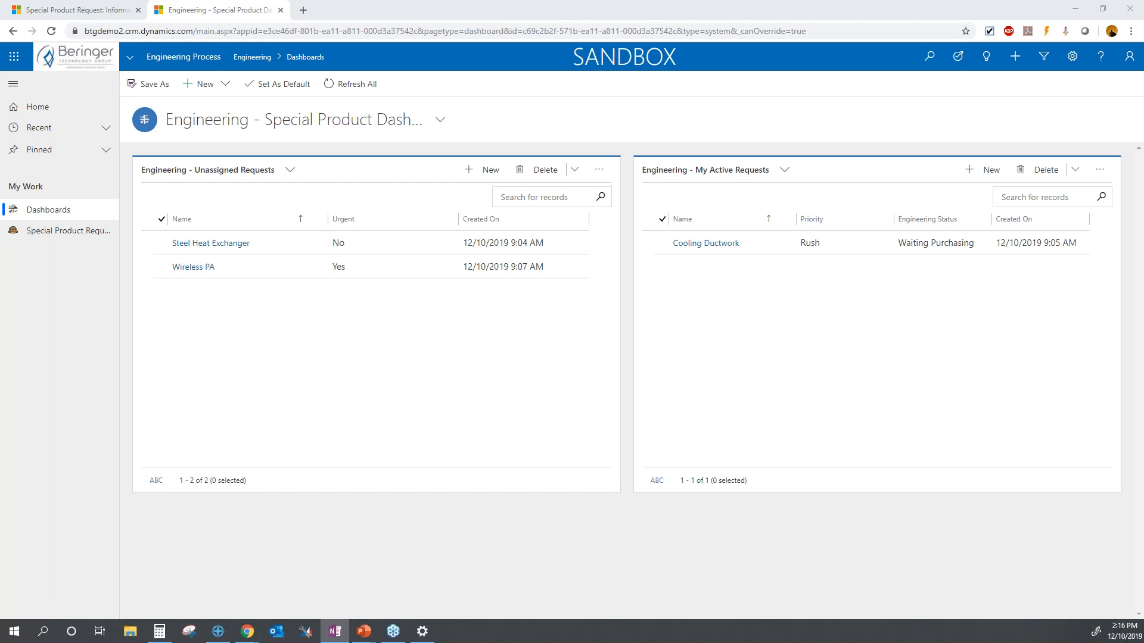
- Check which dashboards the Engineering Process app offers, and open the Cooling Ductwork request from the active requests list
left_click(440, 121)
left_click(441, 122)
left_click(442, 122)
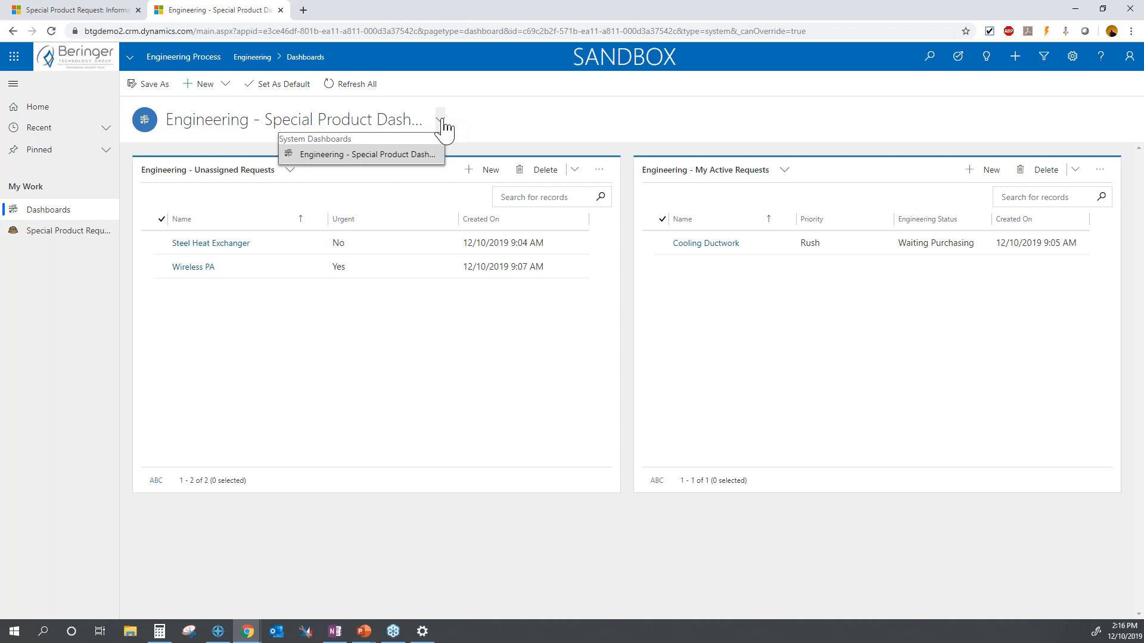
left_click(443, 122)
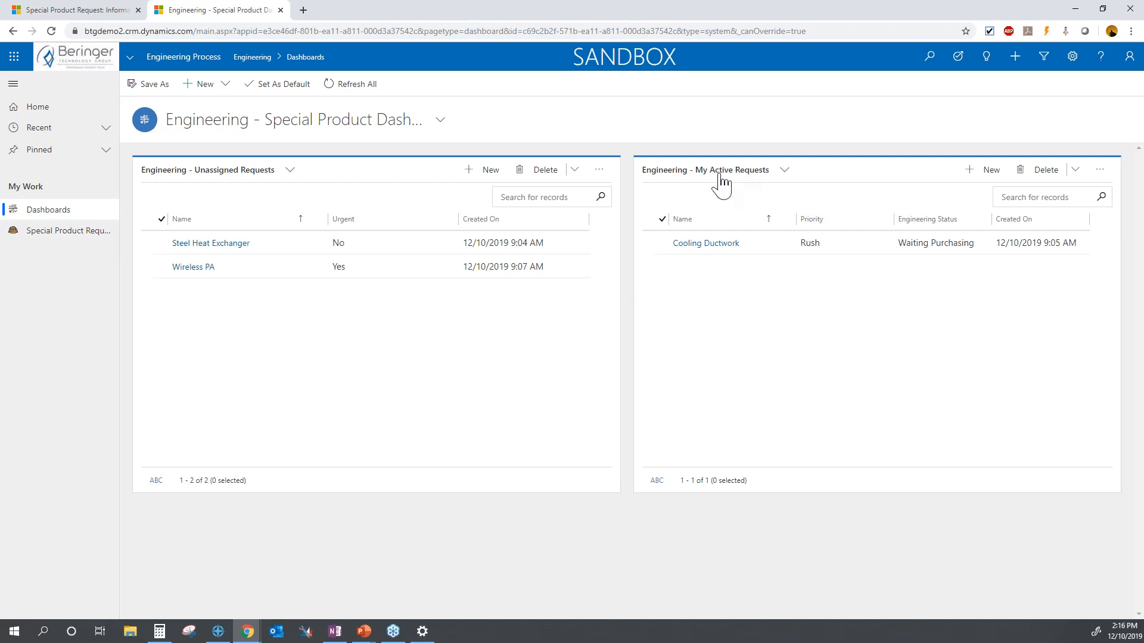
left_click(714, 246)
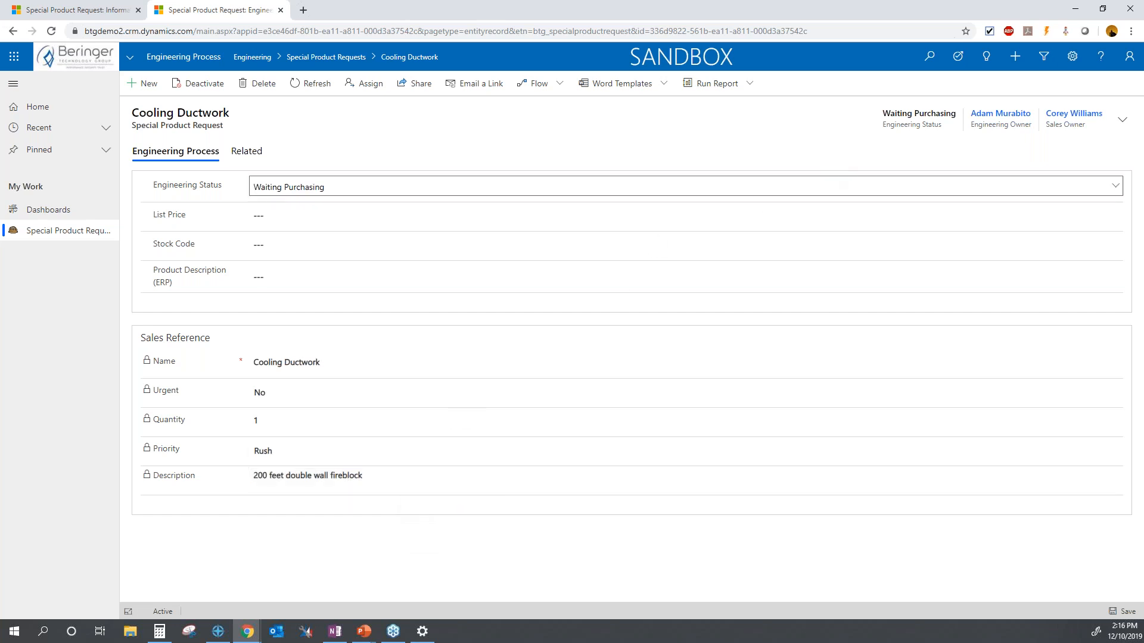
- Fill in the Cooling Ductwork request with list price 200, stock code 8675309 and ERP product description Ductwork EX200
left_click(292, 216)
type("200")
left_click(329, 248)
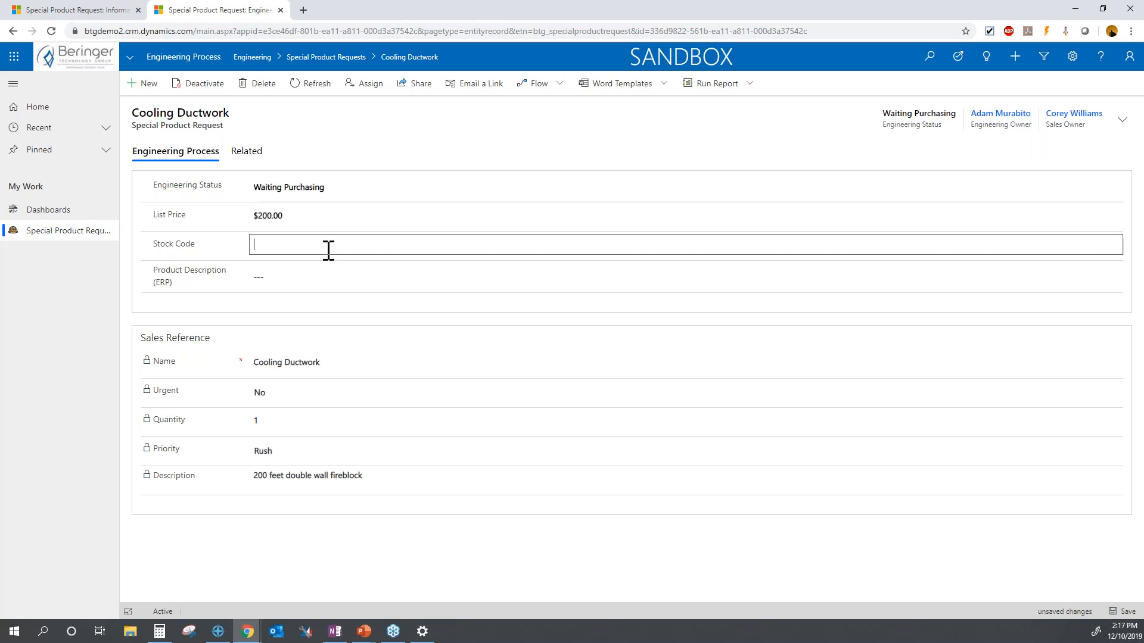
type("8675309")
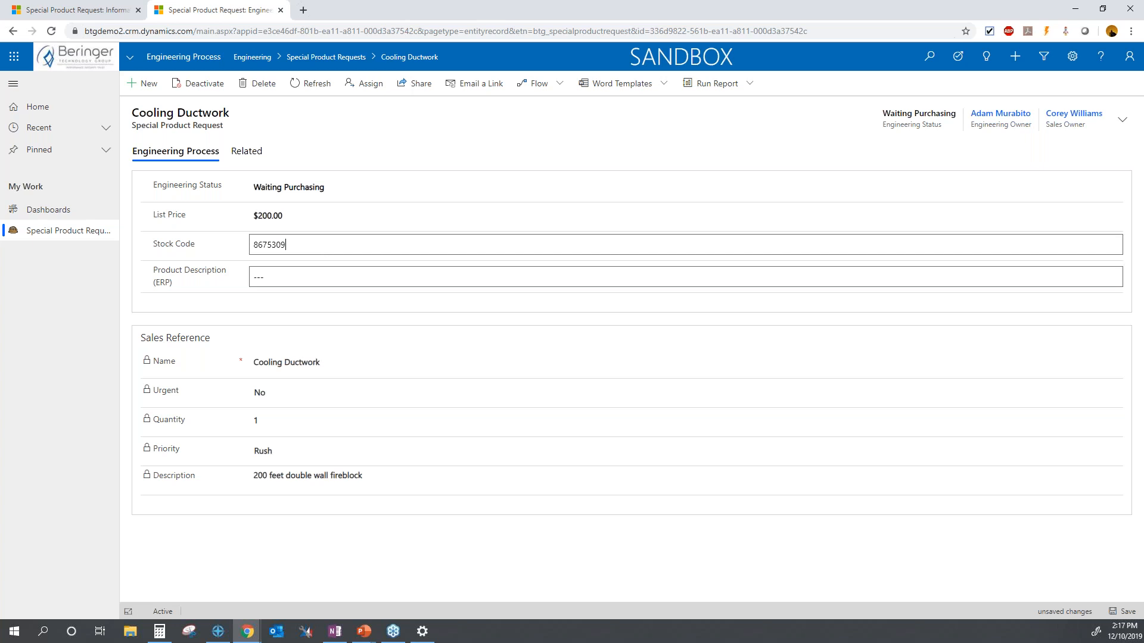
left_click(277, 278)
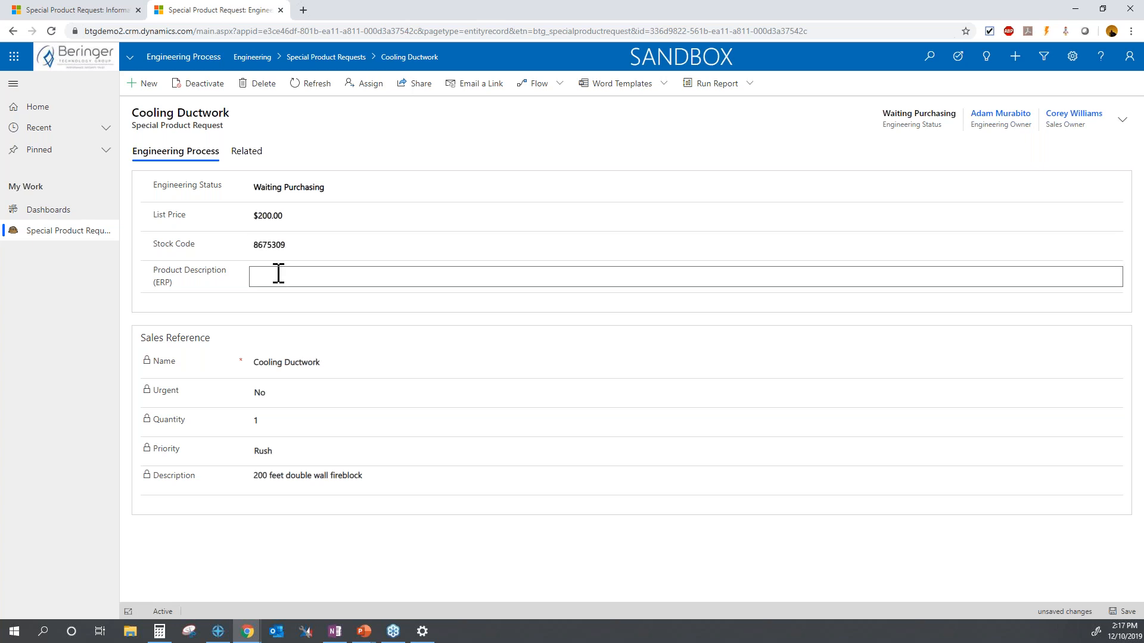
type("Ductwork EX200")
- Set the request's Engineering Status to Sent to Sales, save the record, and return to the dashboard
left_click(352, 188)
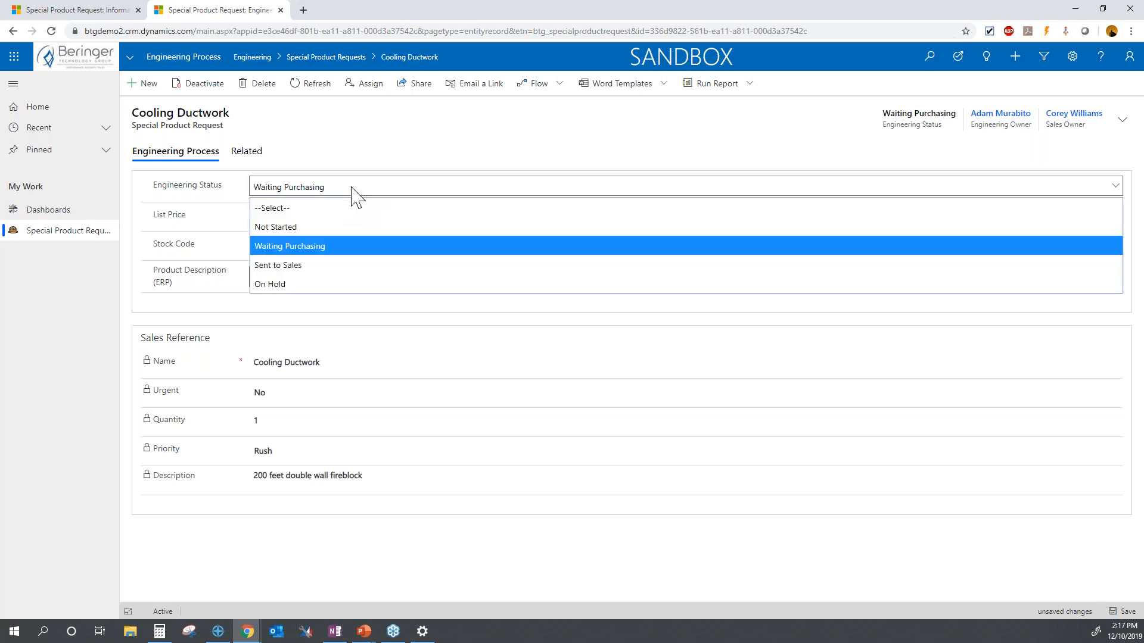
left_click(315, 265)
left_click(1124, 611)
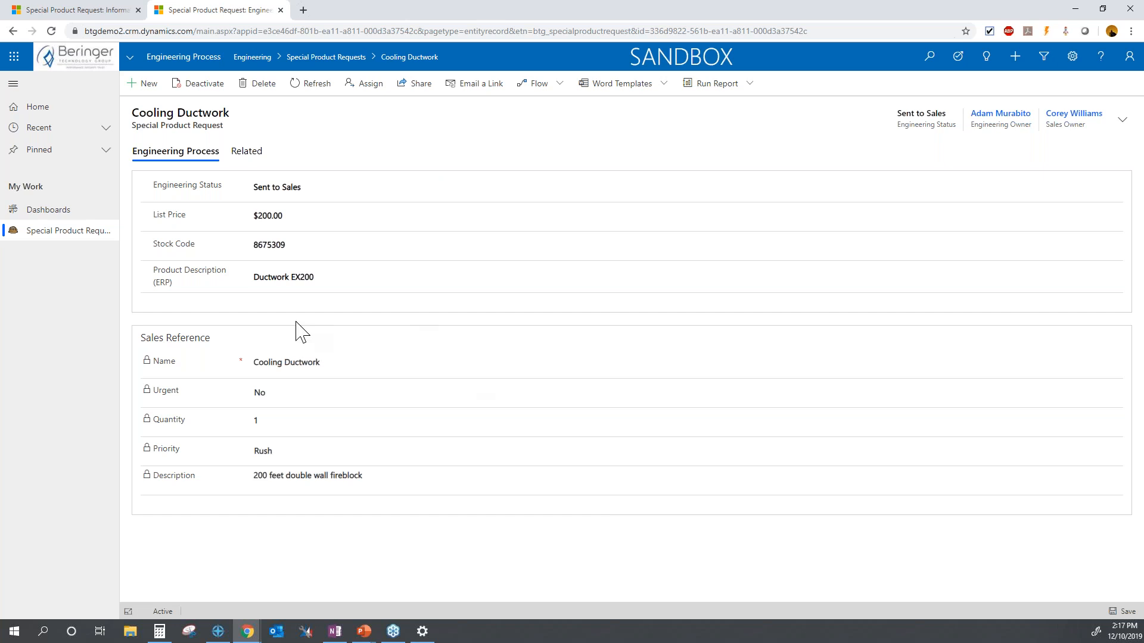
left_click(56, 216)
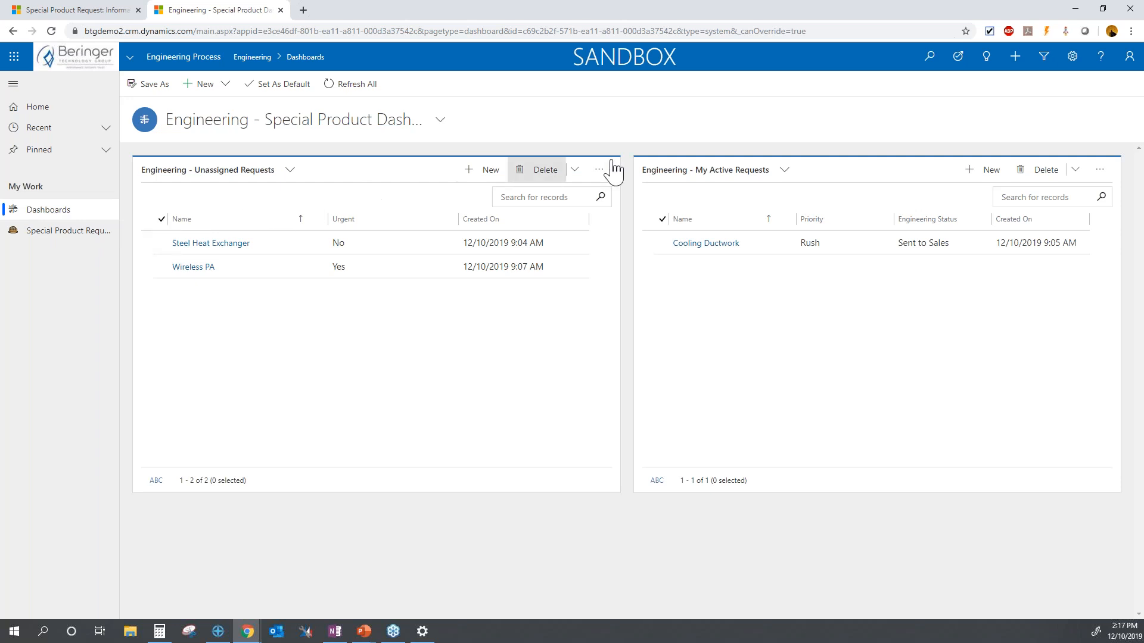
- Go to My Apps in the advanced settings and open role management for the Engineering Process app
left_click(1073, 57)
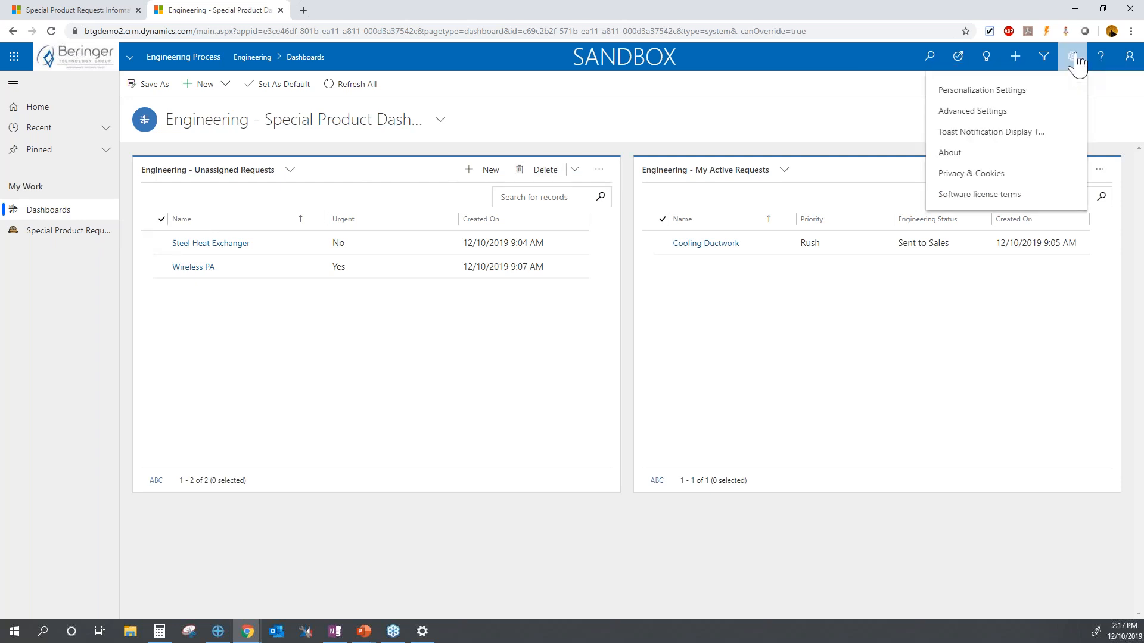
left_click(990, 112)
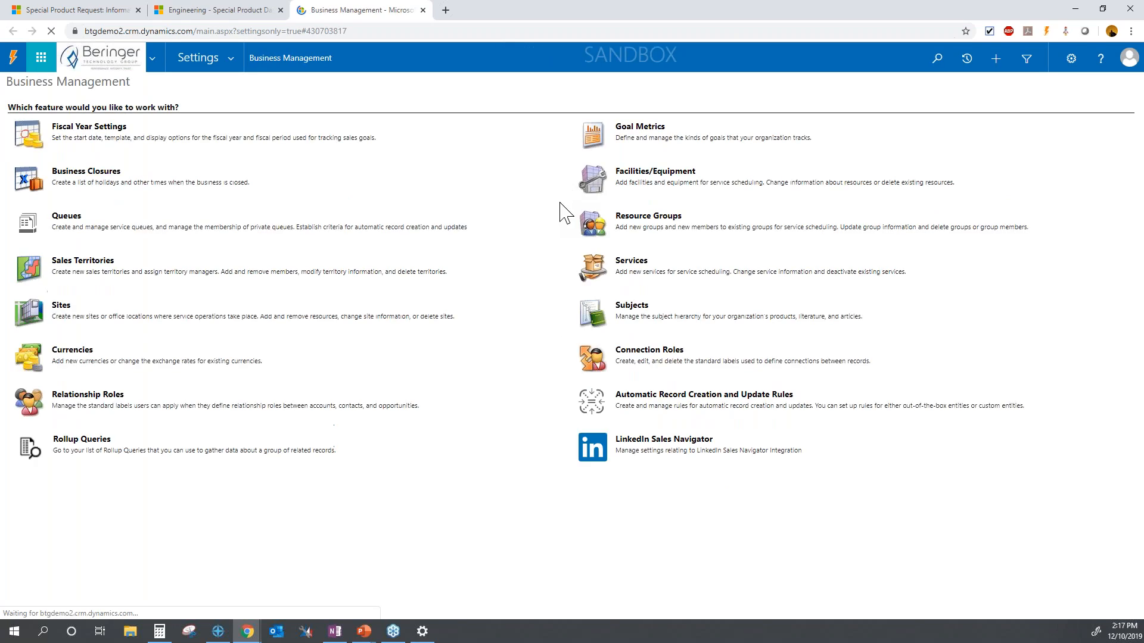
left_click(232, 59)
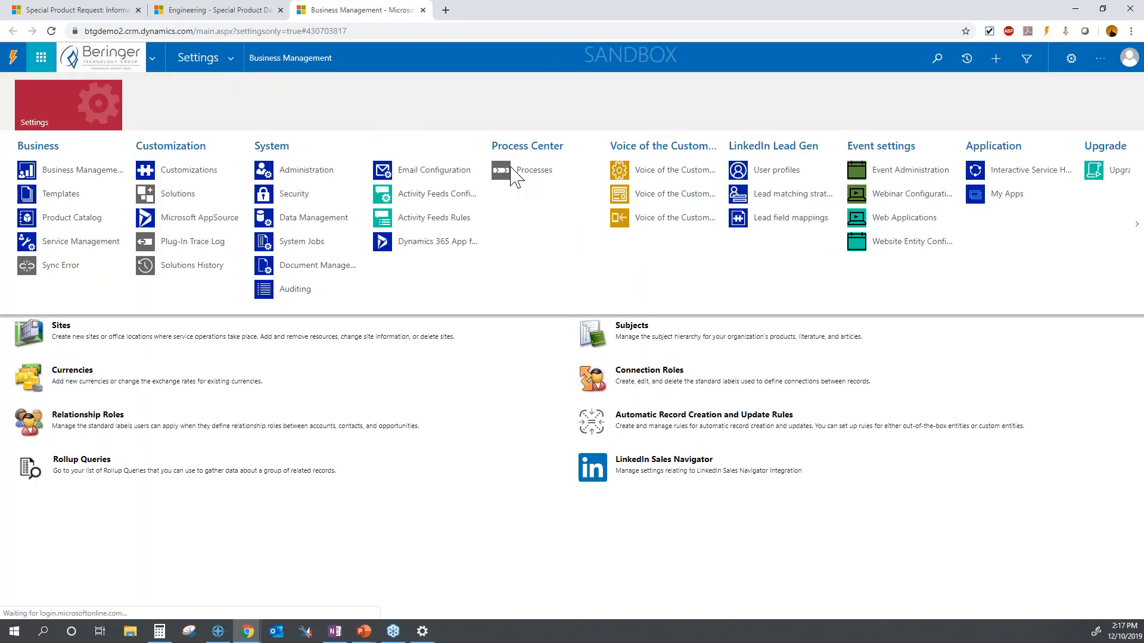
left_click(1007, 194)
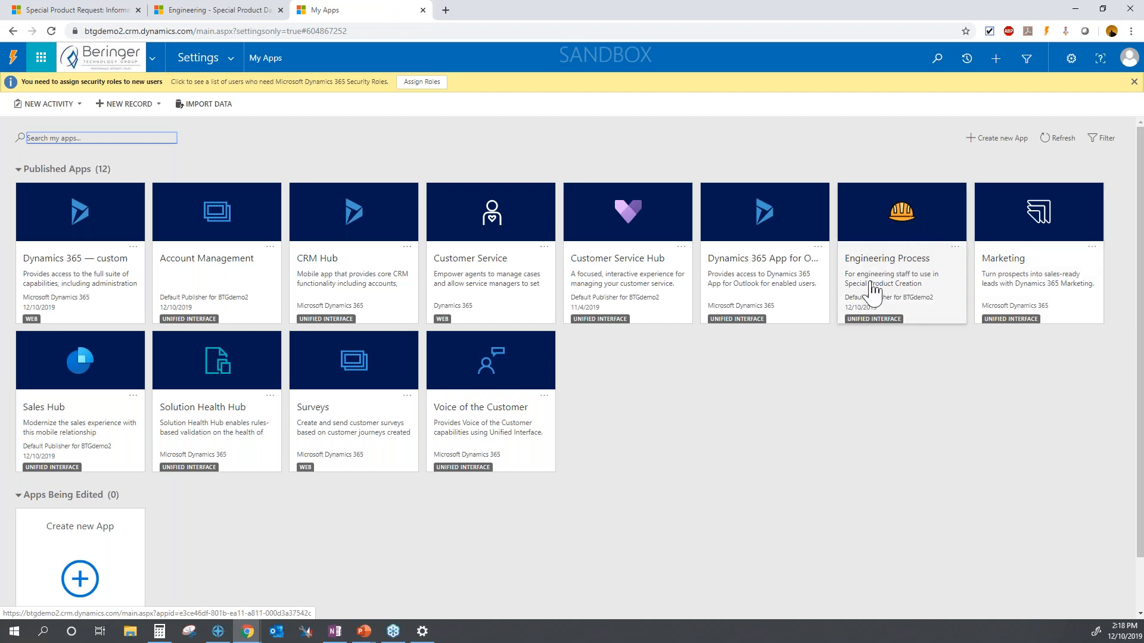
left_click(955, 247)
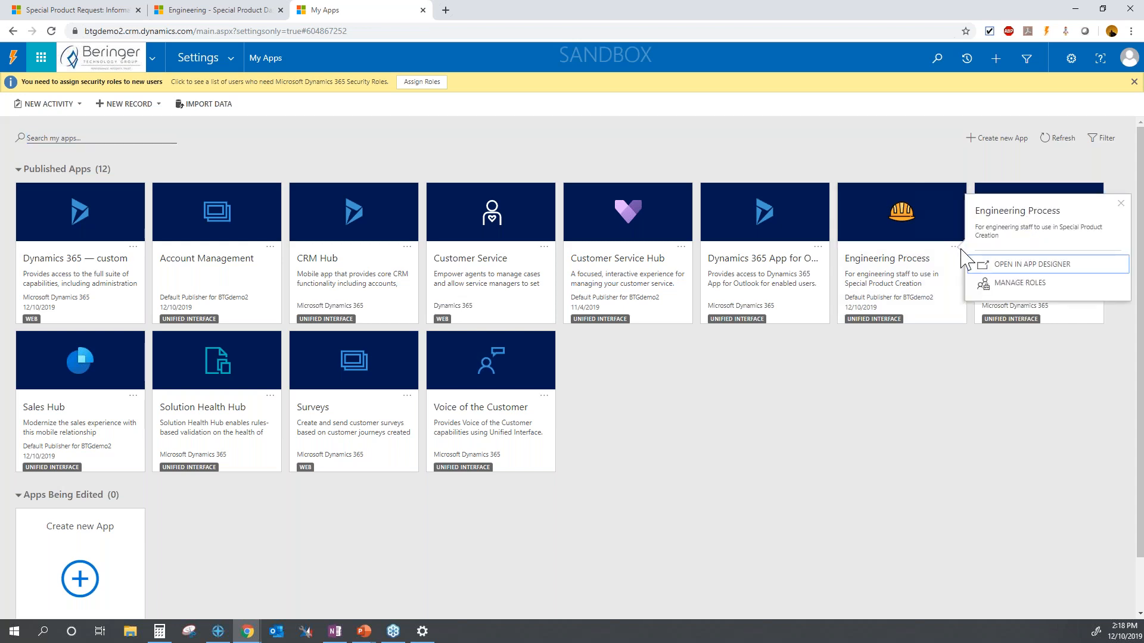
left_click(1007, 286)
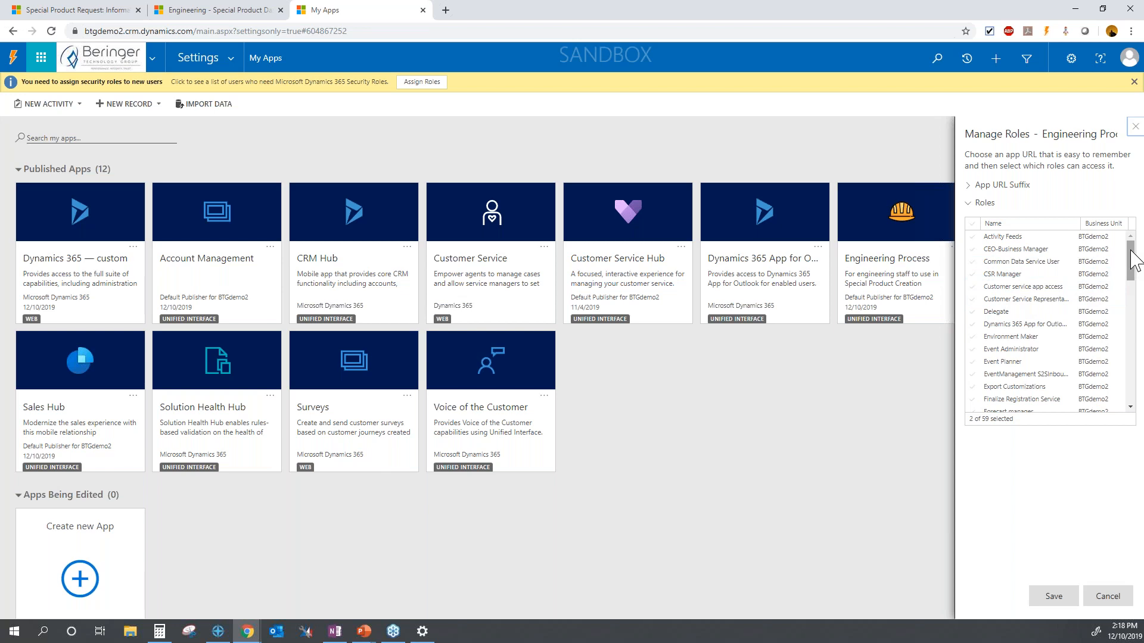
- Grant the CSR Manager, Customer service app access and Customer Service Representative roles access to the Engineering Process app, and save
mouse_move(1132, 261)
left_mouse_down()
mouse_move(1125, 351)
mouse_move(1135, 260)
left_mouse_up()
left_click(1011, 266)
left_click(1024, 281)
left_click(1025, 294)
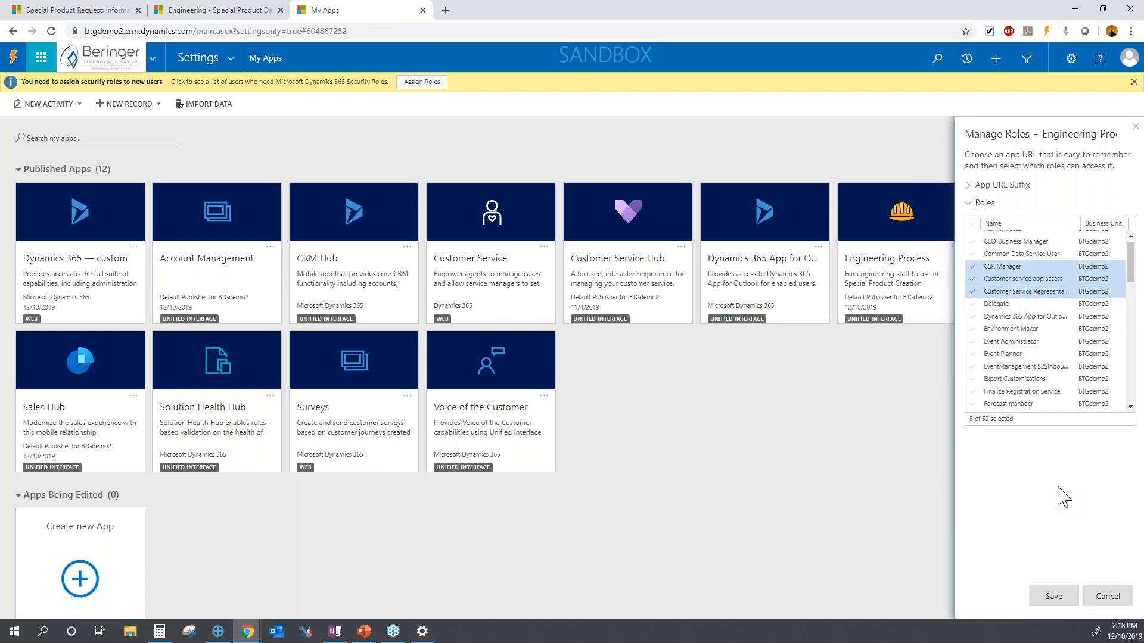
left_click(1051, 595)
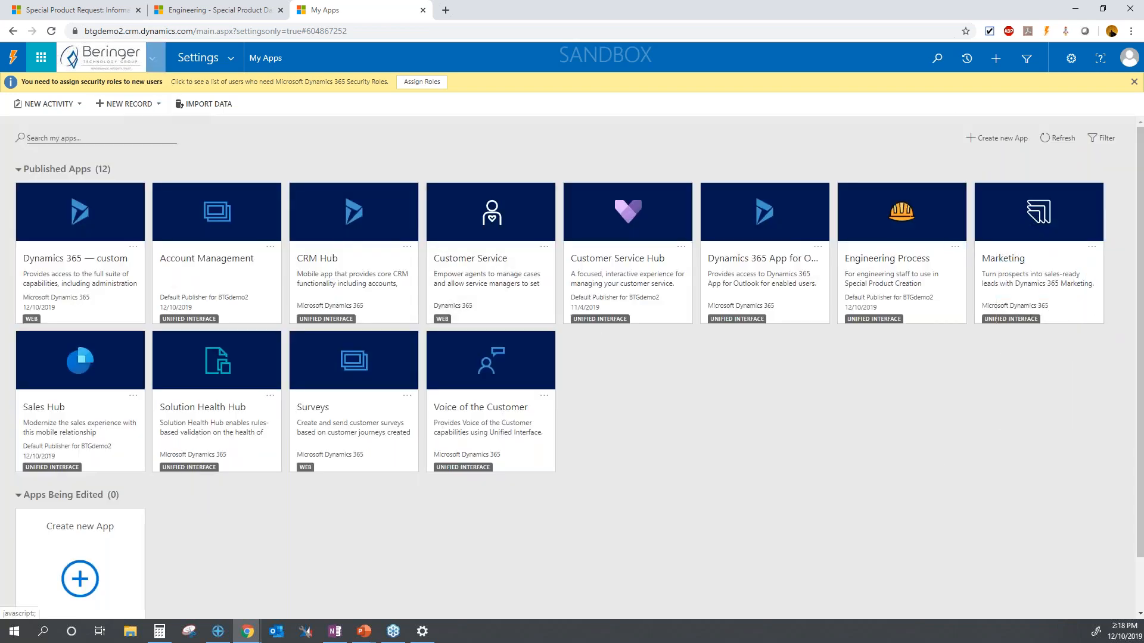
left_click(153, 60)
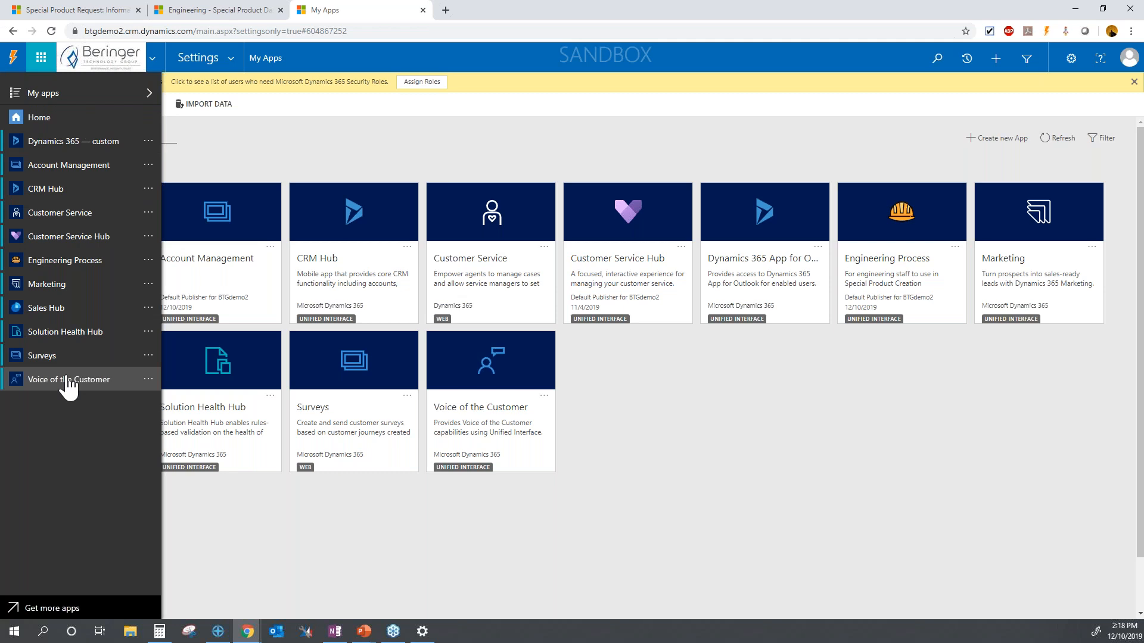
left_click(154, 61)
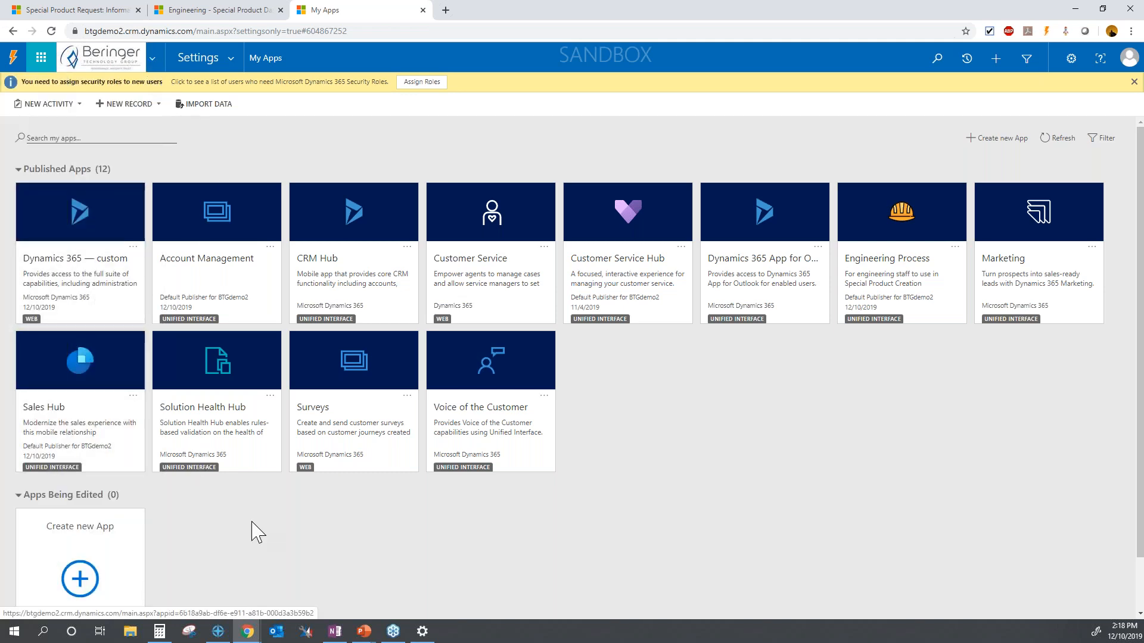
mouse_move(364, 637)
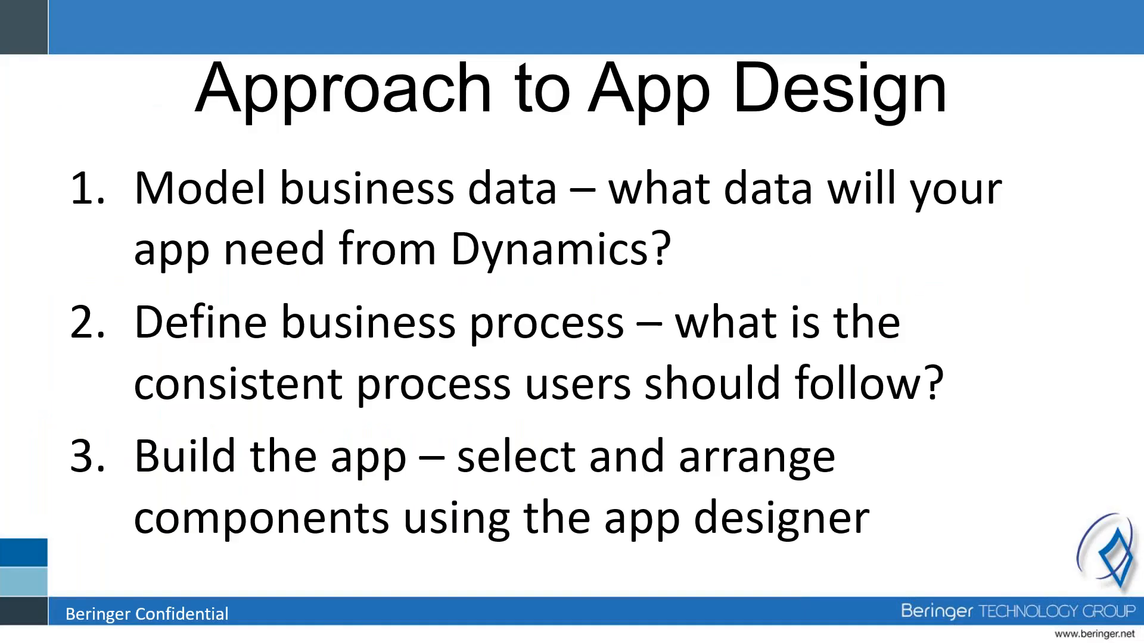
key("Right")
key("Right")
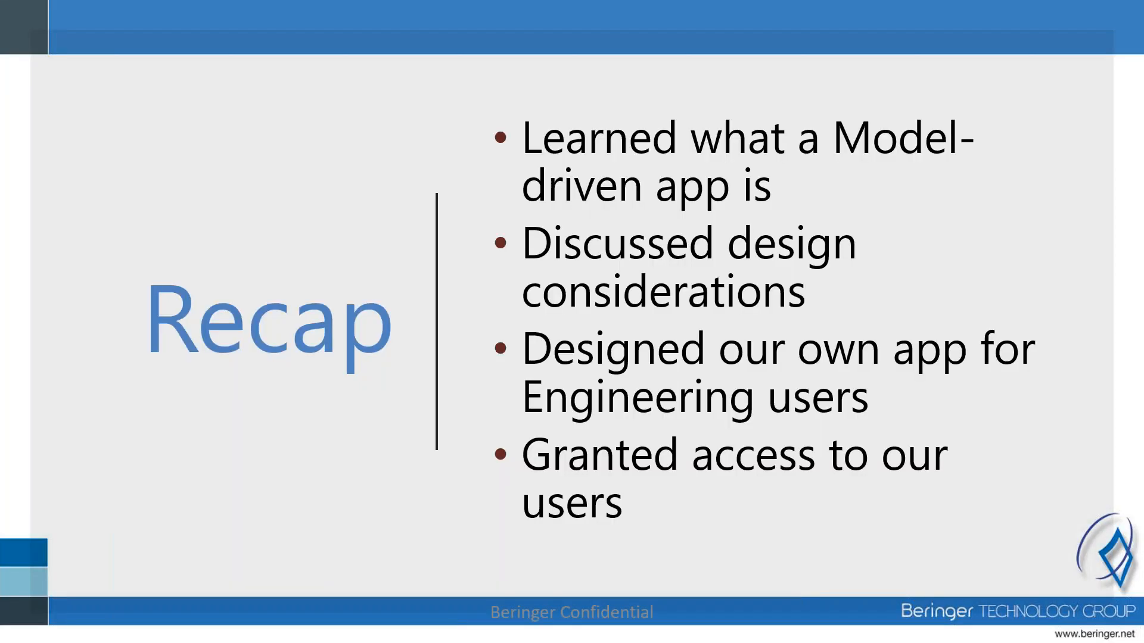